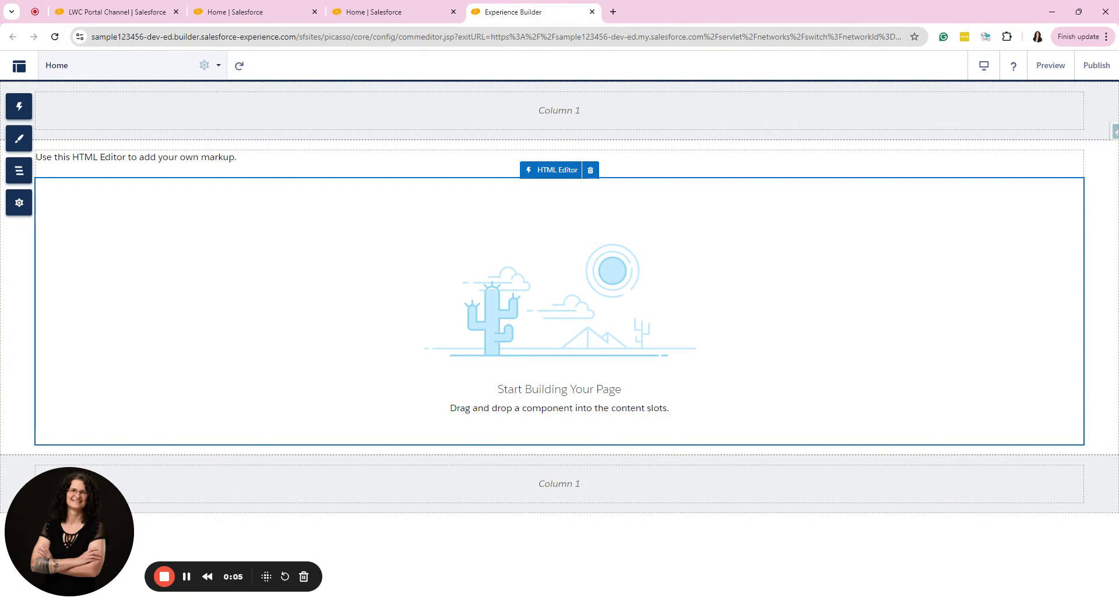
Bring up the All Sites list in Salesforce Setup and look up the page in Quick Find with "all site"
{"action": "left_click", "coordinate": [141, 12]}
{"action": "left_click", "coordinate": [263, 14]}
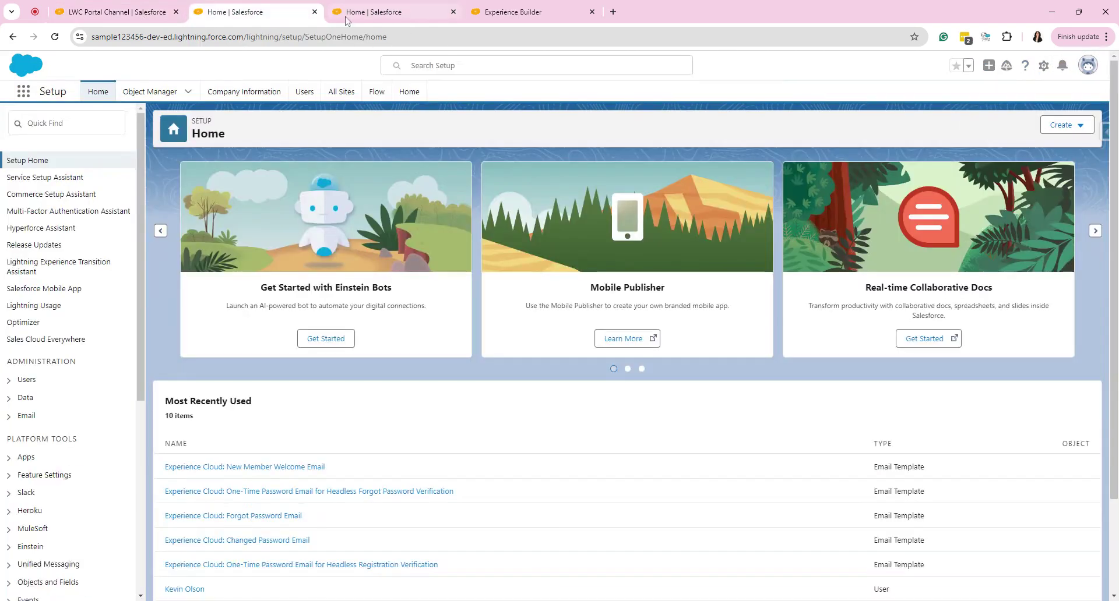
{"action": "left_click", "coordinate": [371, 20]}
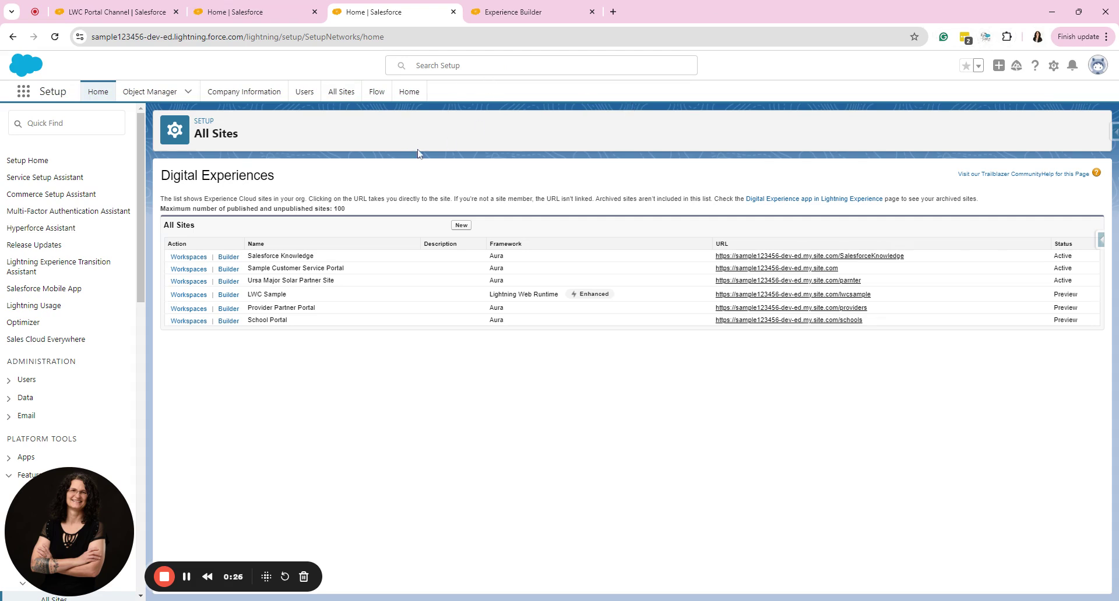
{"action": "left_click", "coordinate": [65, 123]}
{"action": "type", "text": "al"}
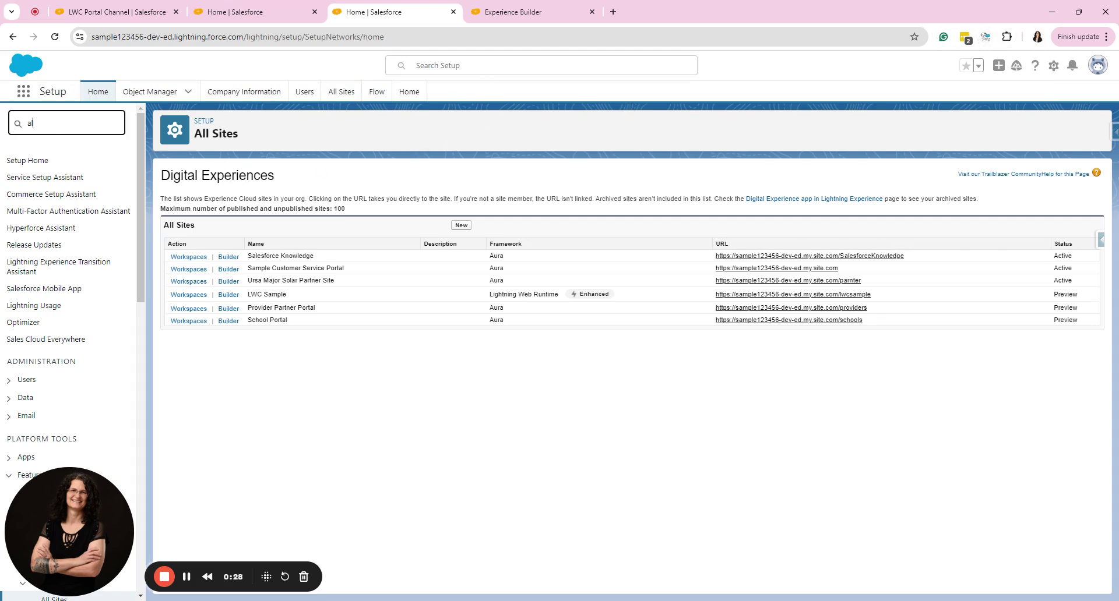
{"action": "type", "text": "l site"}
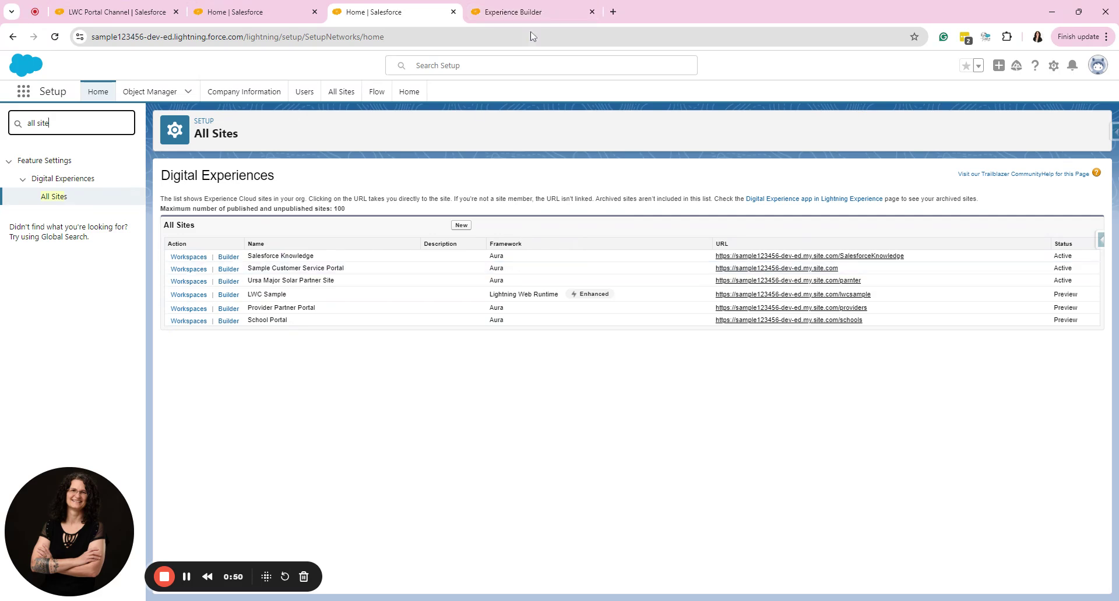
Open the Sample Customer Service Portal in its builder and show the theme's company logo and login page background image settings
{"action": "left_click", "coordinate": [592, 11]}
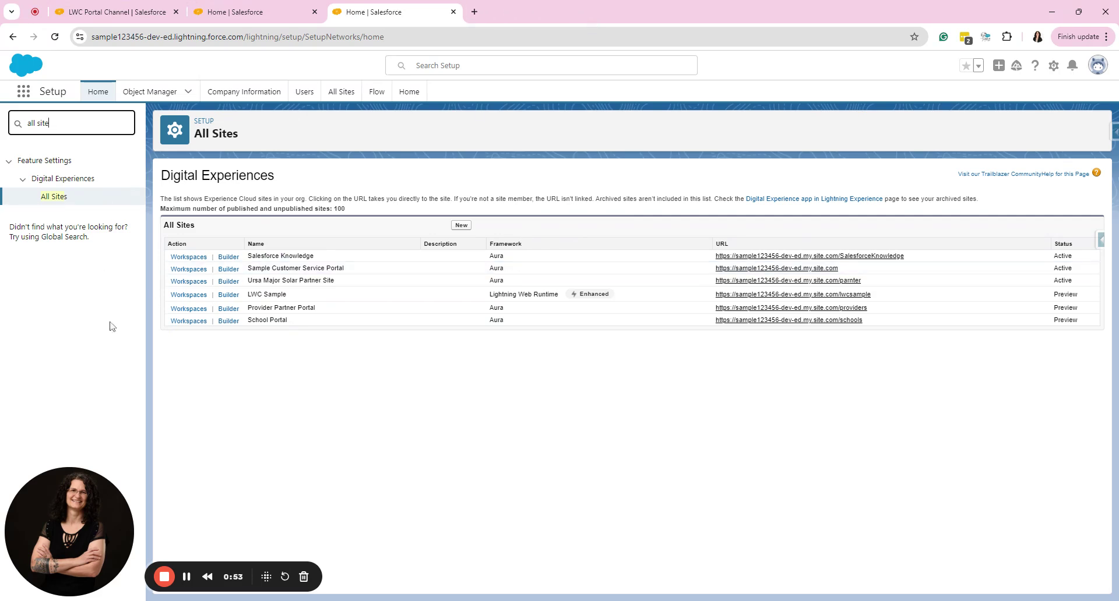
{"action": "left_click", "coordinate": [229, 270]}
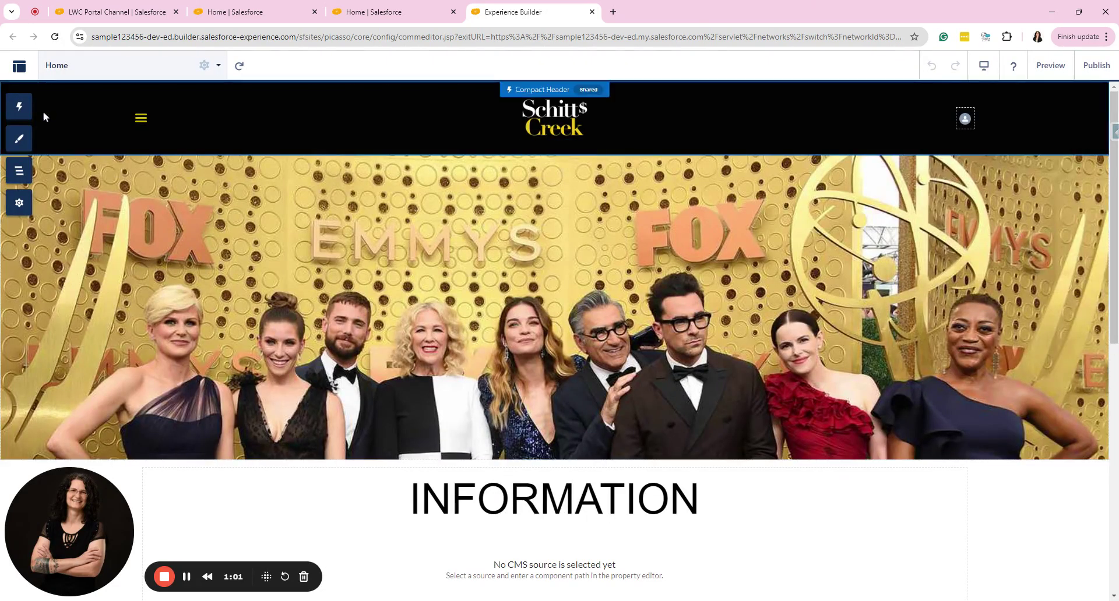
{"action": "left_click", "coordinate": [19, 140]}
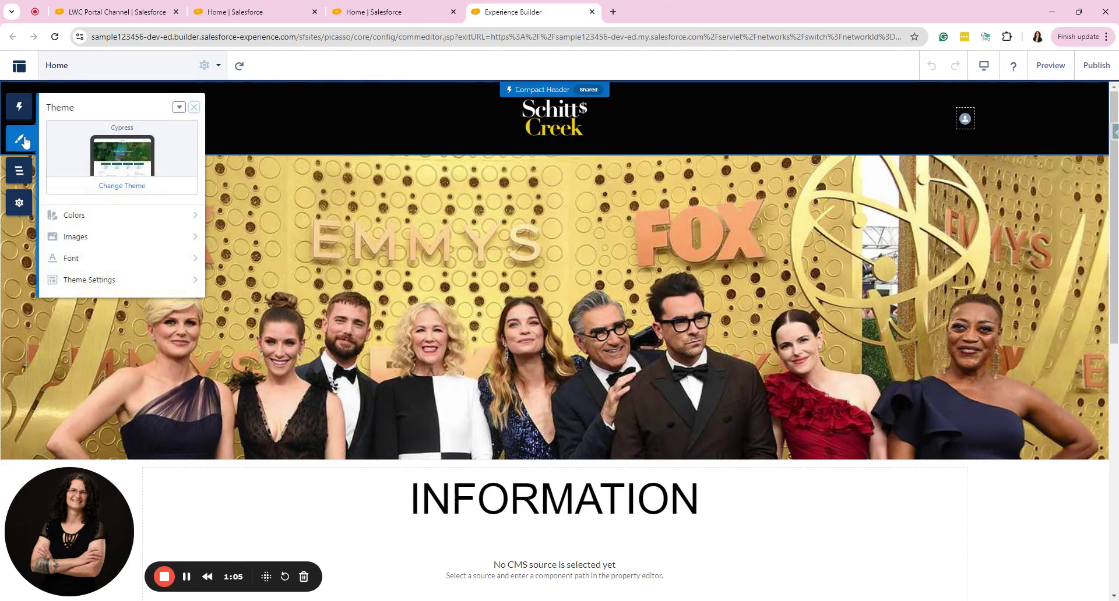
{"action": "left_click", "coordinate": [111, 237]}
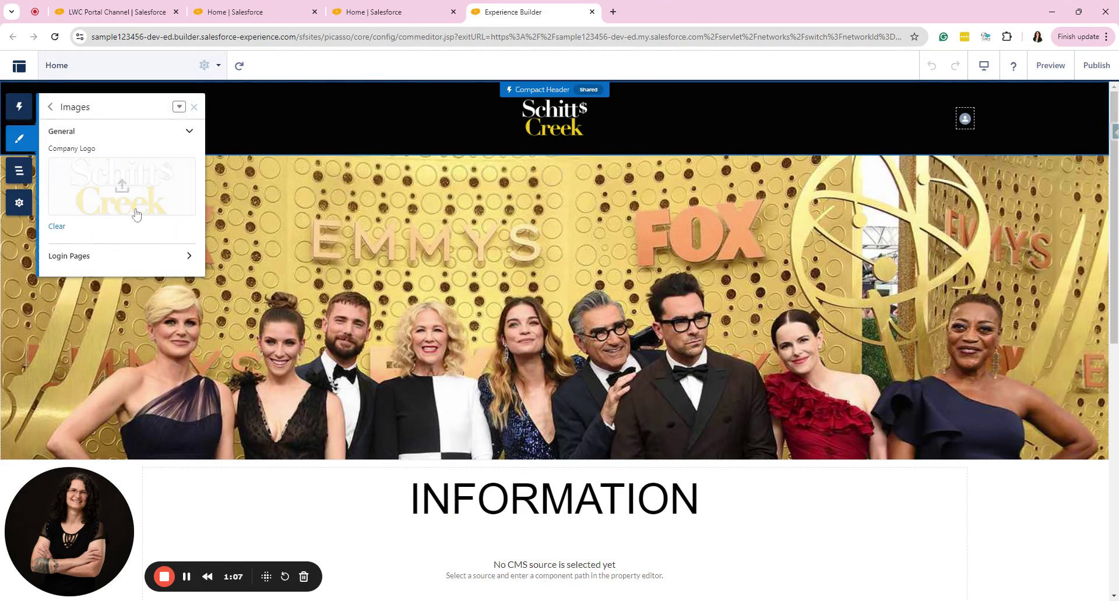
{"action": "left_click", "coordinate": [173, 257]}
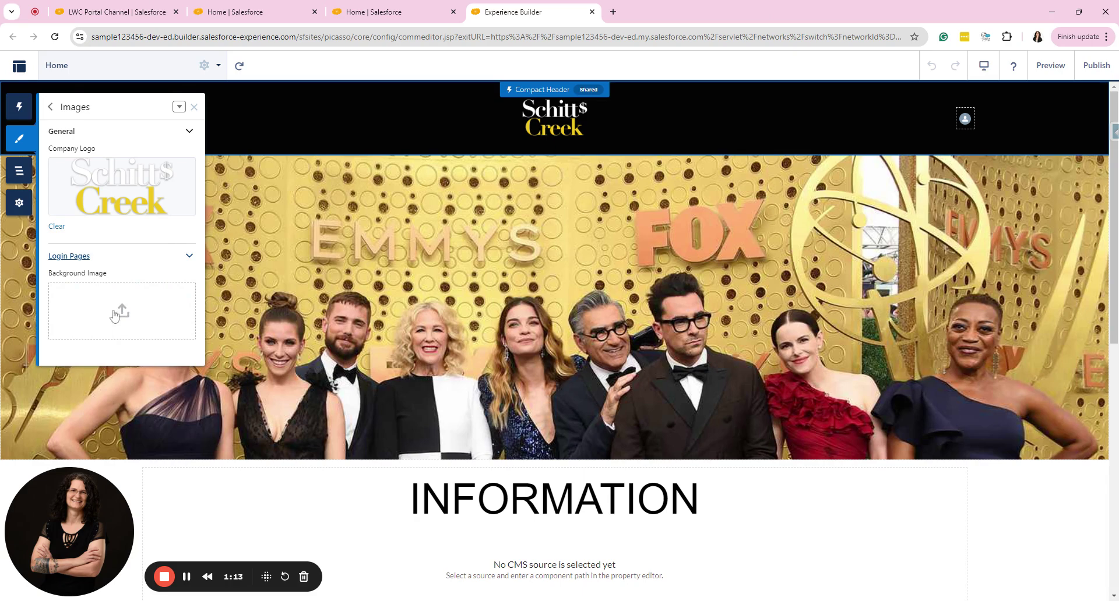
Go to the portal's Administration workspace and view the Login & Registration branding options
{"action": "left_click", "coordinate": [19, 67]}
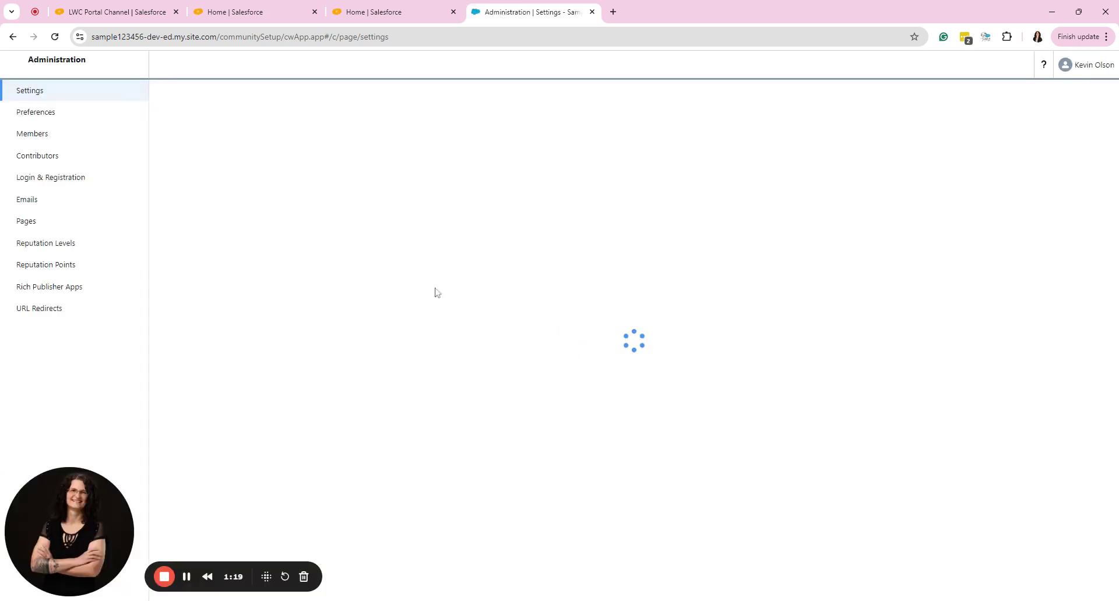
{"action": "left_click", "coordinate": [54, 184]}
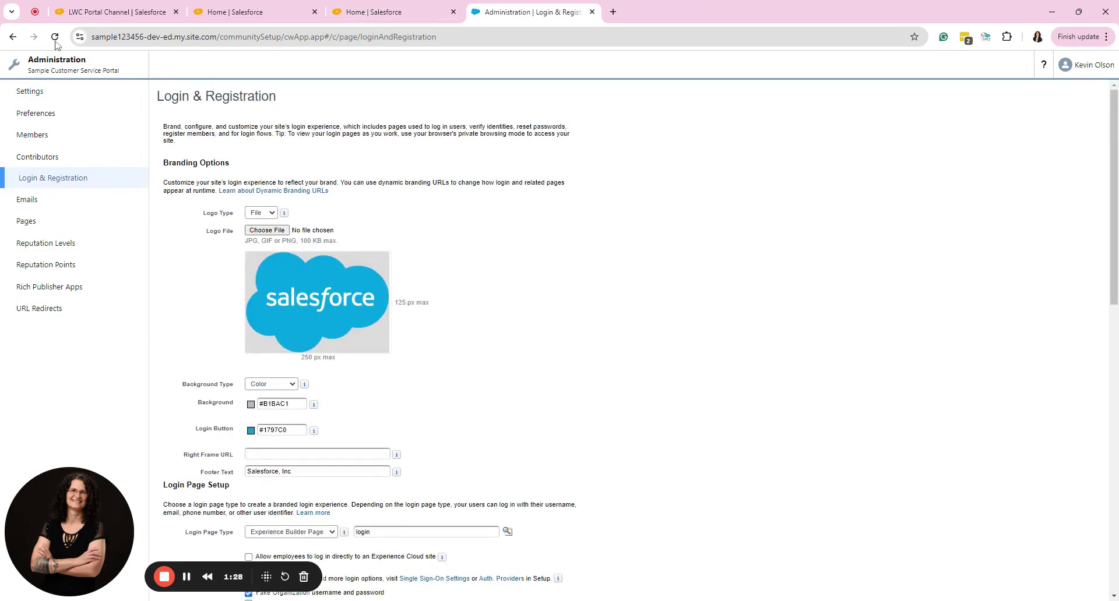
Return to the portal's builder, find the Login page by searching for "login", open it and select its logo content component
{"action": "left_click", "coordinate": [57, 65]}
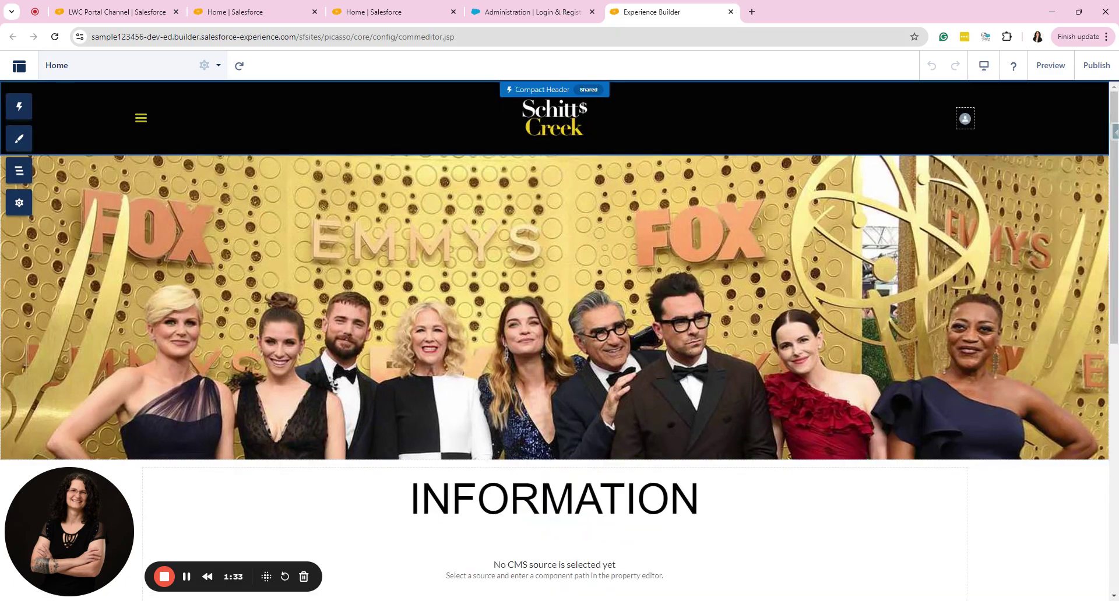
{"action": "left_click", "coordinate": [121, 64]}
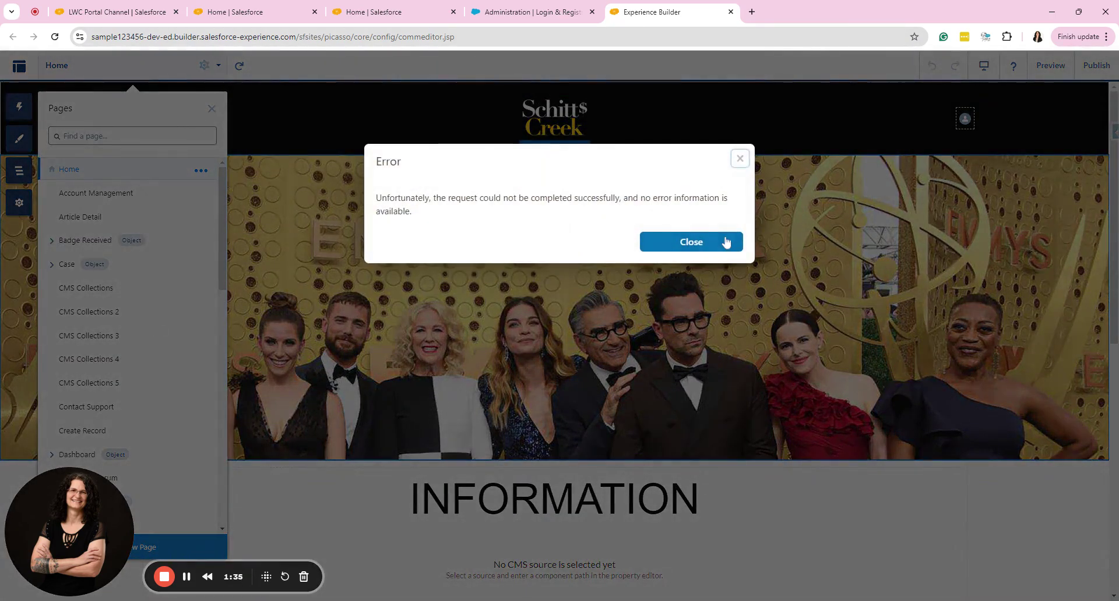
{"action": "left_click", "coordinate": [725, 241]}
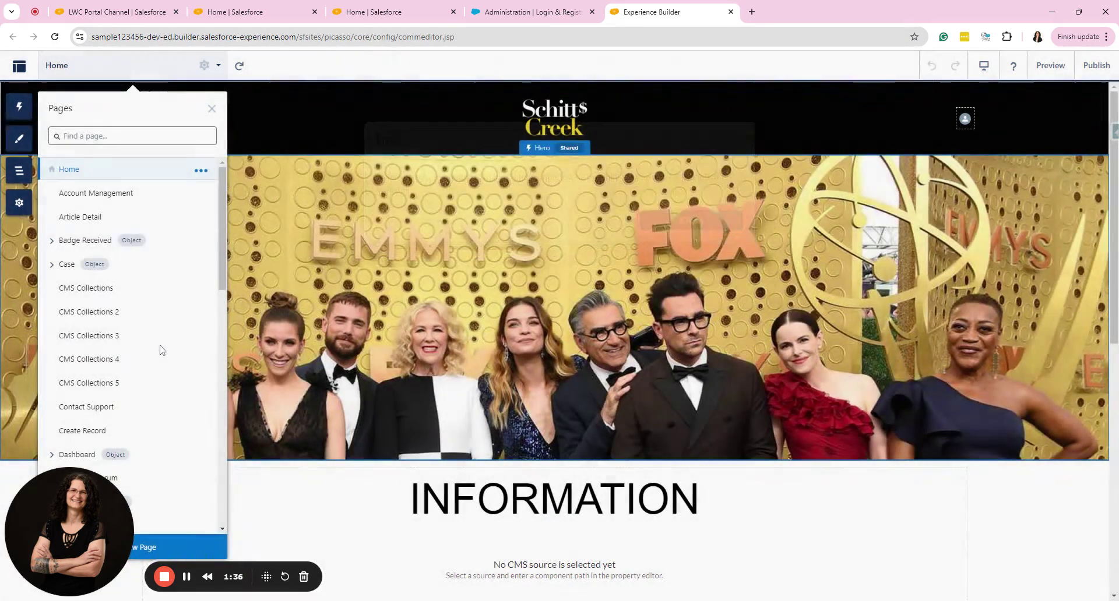
{"action": "left_click", "coordinate": [119, 136]}
{"action": "type", "text": "login"}
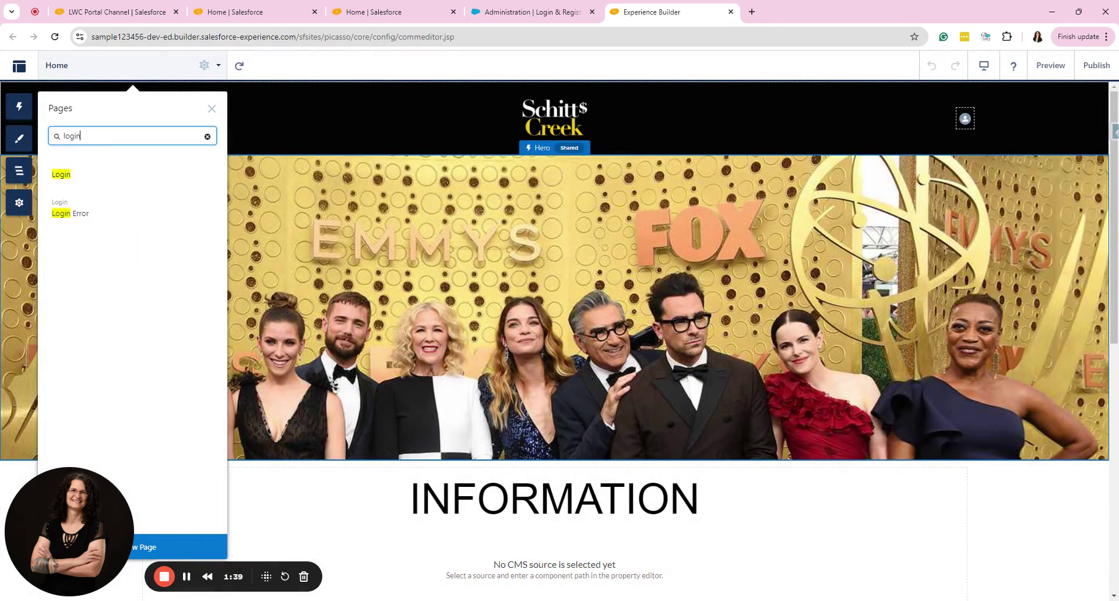
{"action": "left_click", "coordinate": [82, 174]}
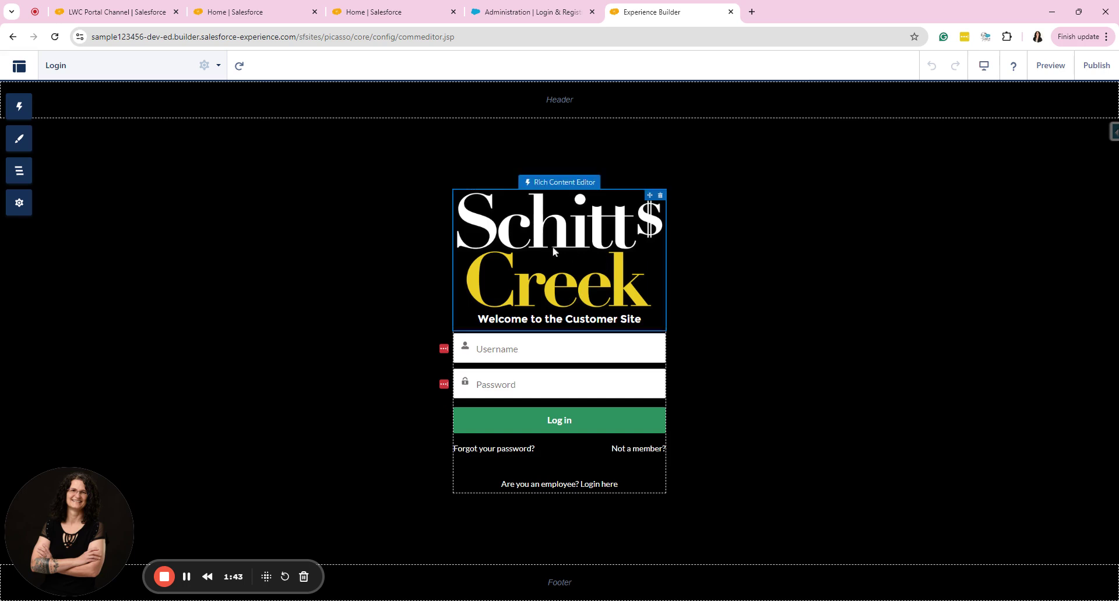
{"action": "left_click", "coordinate": [551, 251]}
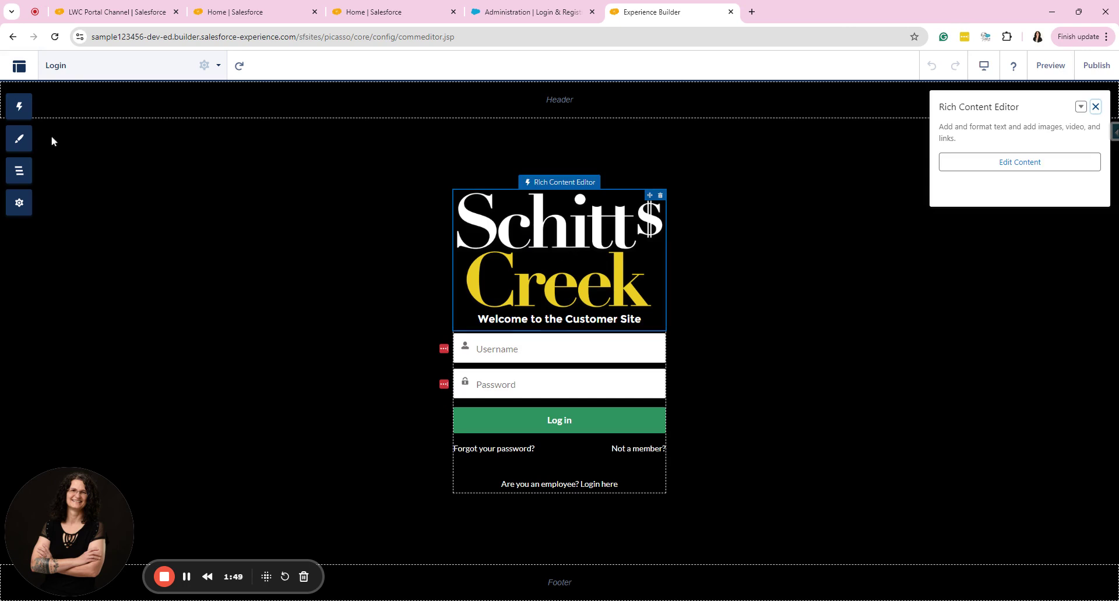
Try out a Community Logo component above the Login page's rich content, and delete it again
{"action": "left_click", "coordinate": [24, 109]}
{"action": "type", "text": "comm"}
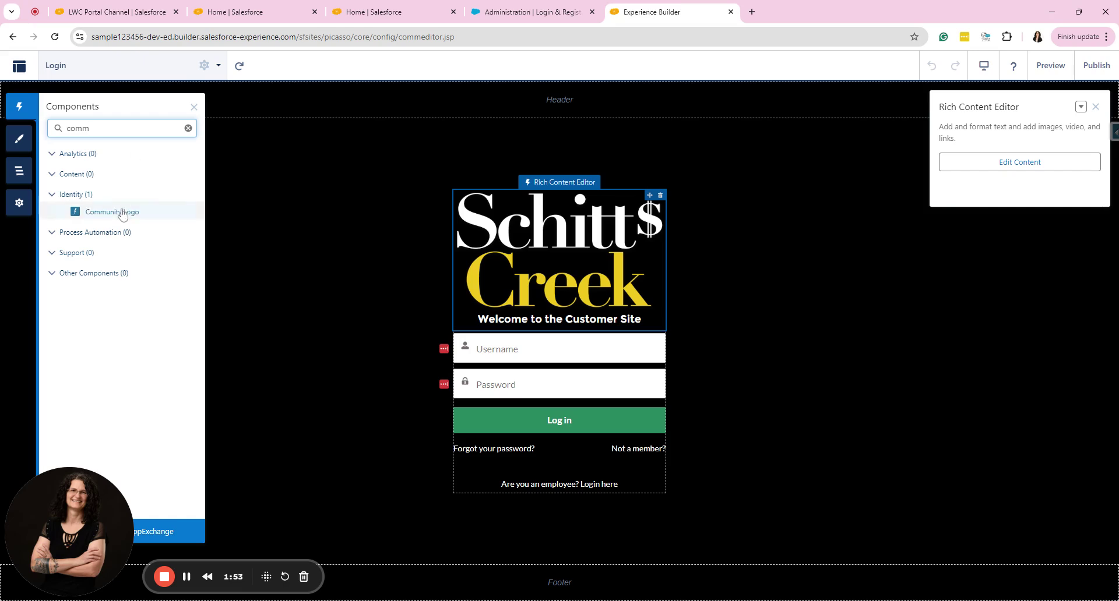
{"action": "left_click_drag", "start_coordinate": [120, 212], "coordinate": [601, 202]}
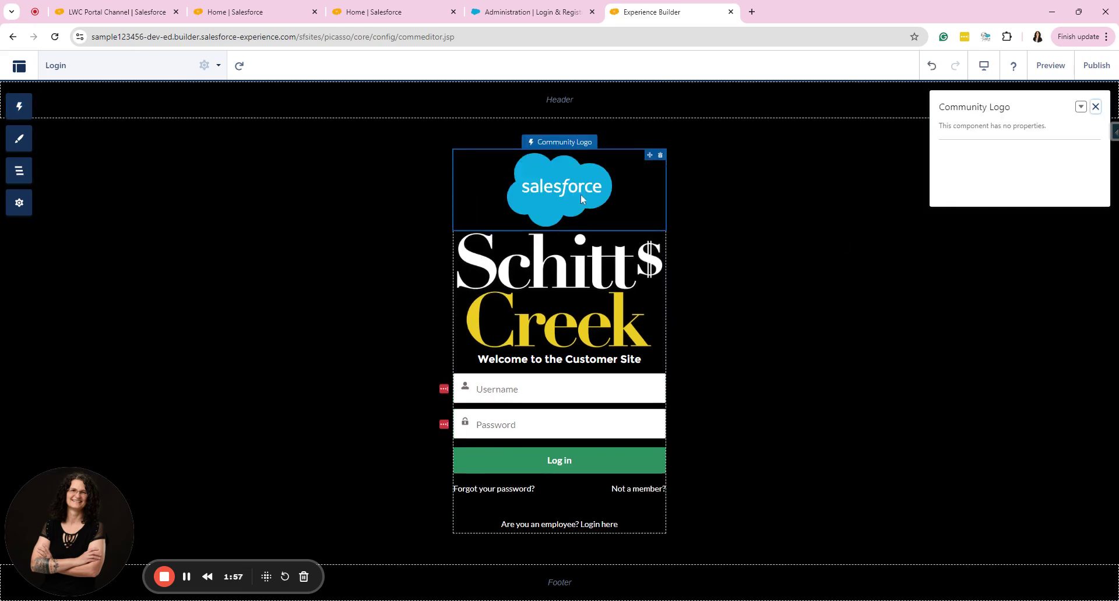
{"action": "left_click", "coordinate": [660, 155]}
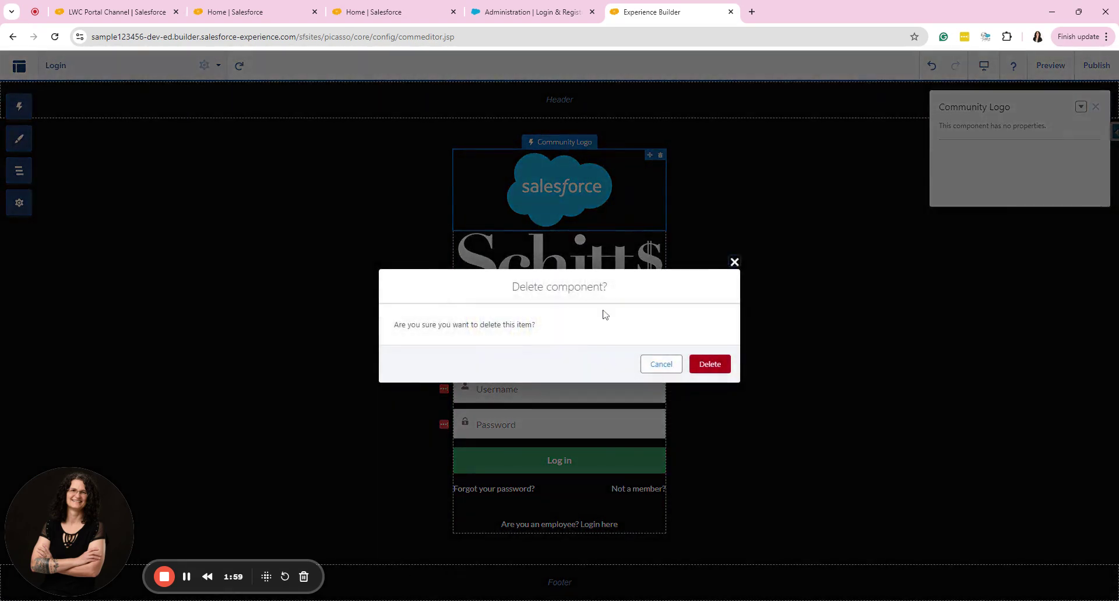
{"action": "left_click", "coordinate": [706, 365]}
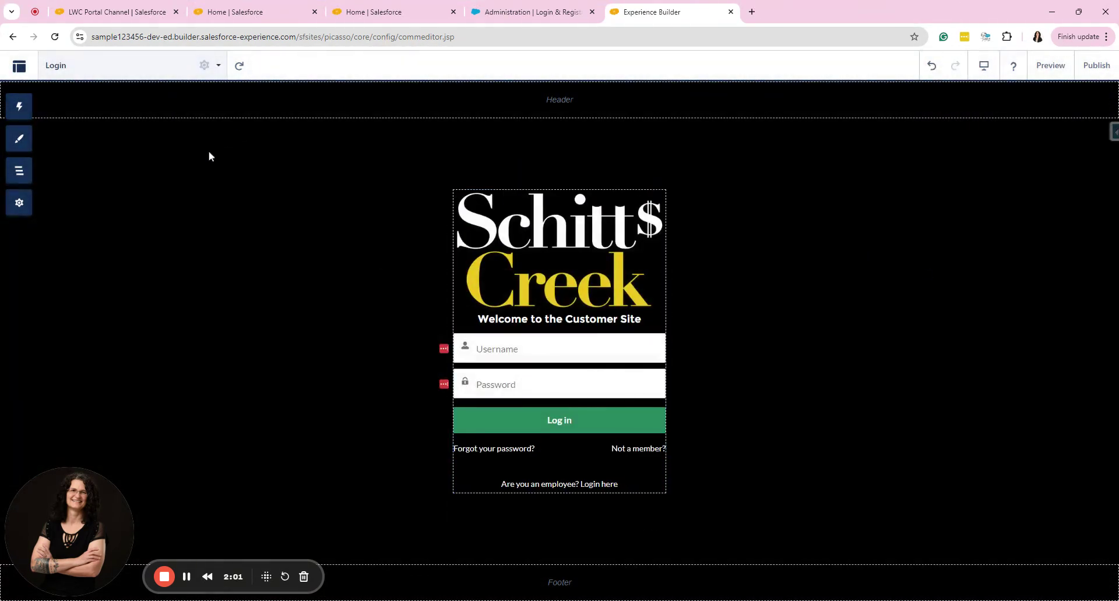
Close the customer portal's Administration and builder pages, and open the Login page in the LWC Sample site's builder
{"action": "left_click", "coordinate": [591, 12]}
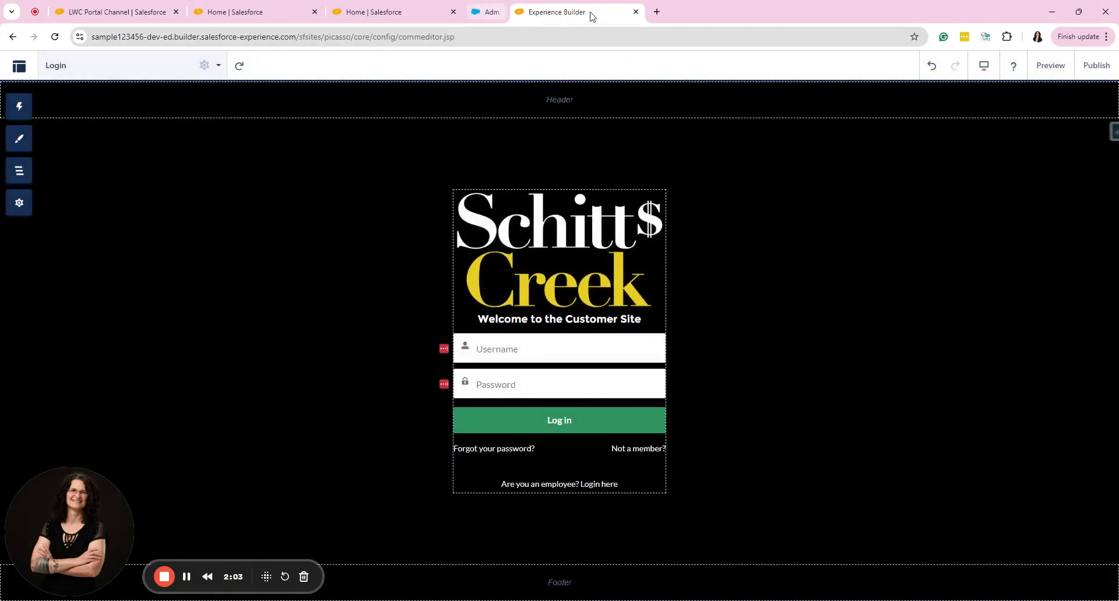
{"action": "left_click", "coordinate": [592, 12]}
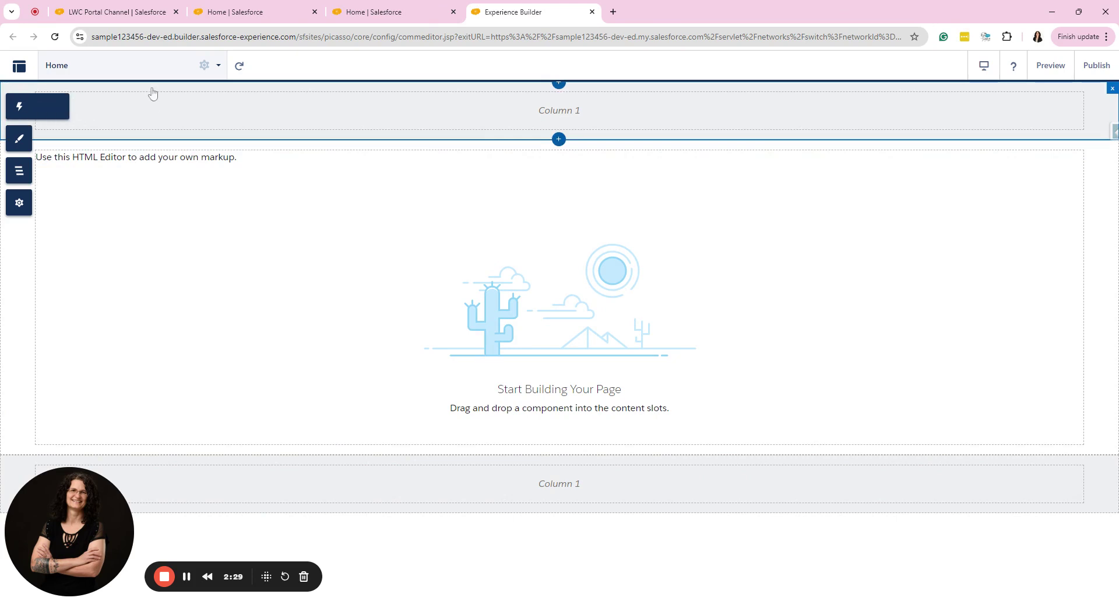
{"action": "left_click", "coordinate": [139, 77]}
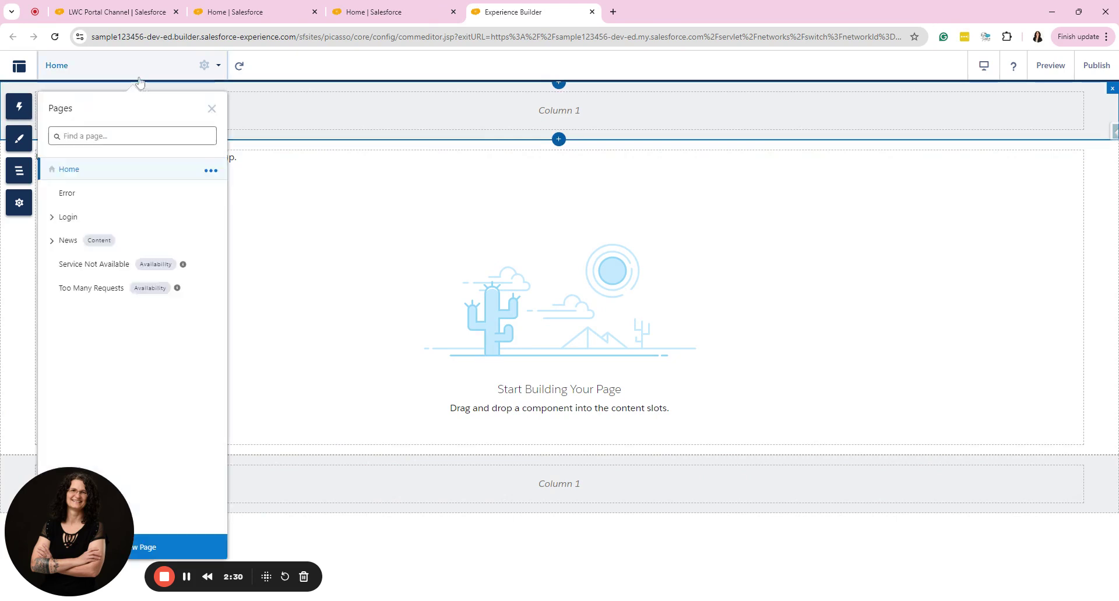
{"action": "left_click", "coordinate": [52, 220]}
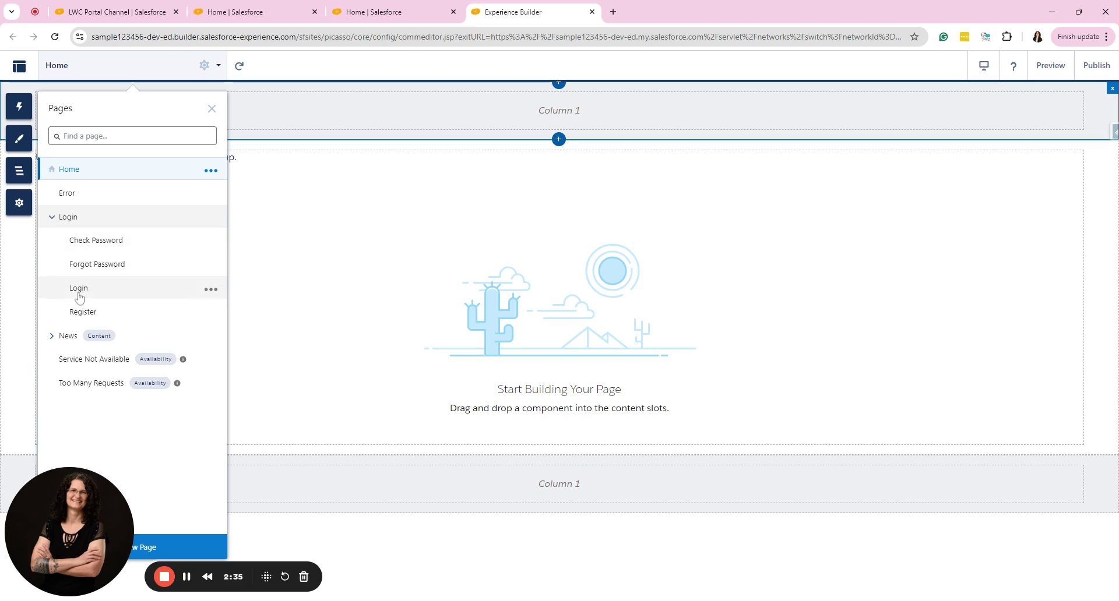
{"action": "left_click", "coordinate": [79, 291]}
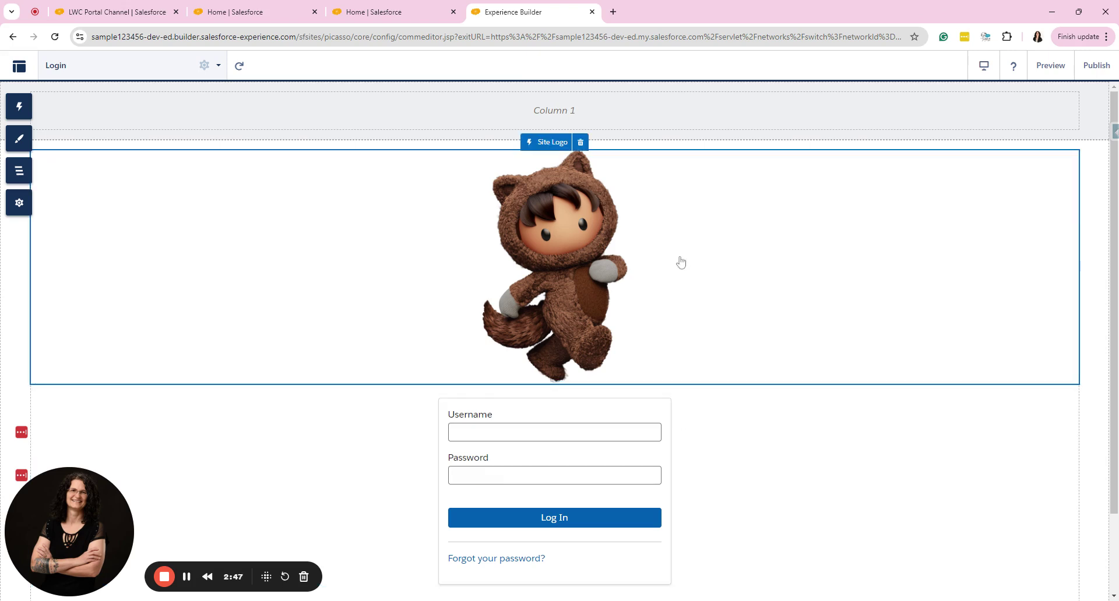
Delete the existing Site Logo component from above the login form
{"action": "left_click", "coordinate": [19, 107]}
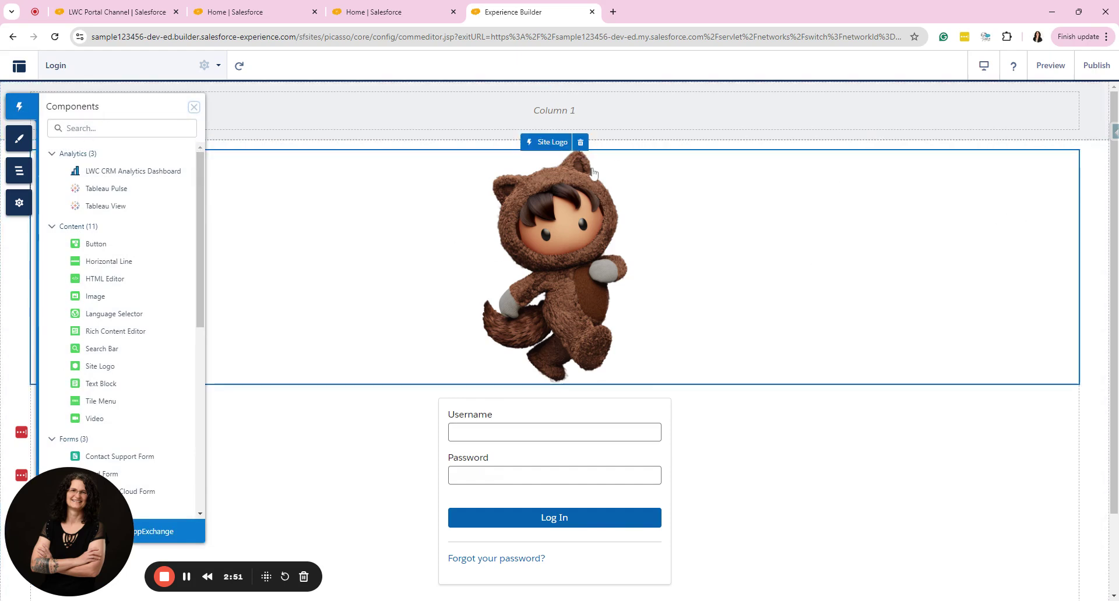
{"action": "left_click", "coordinate": [581, 142]}
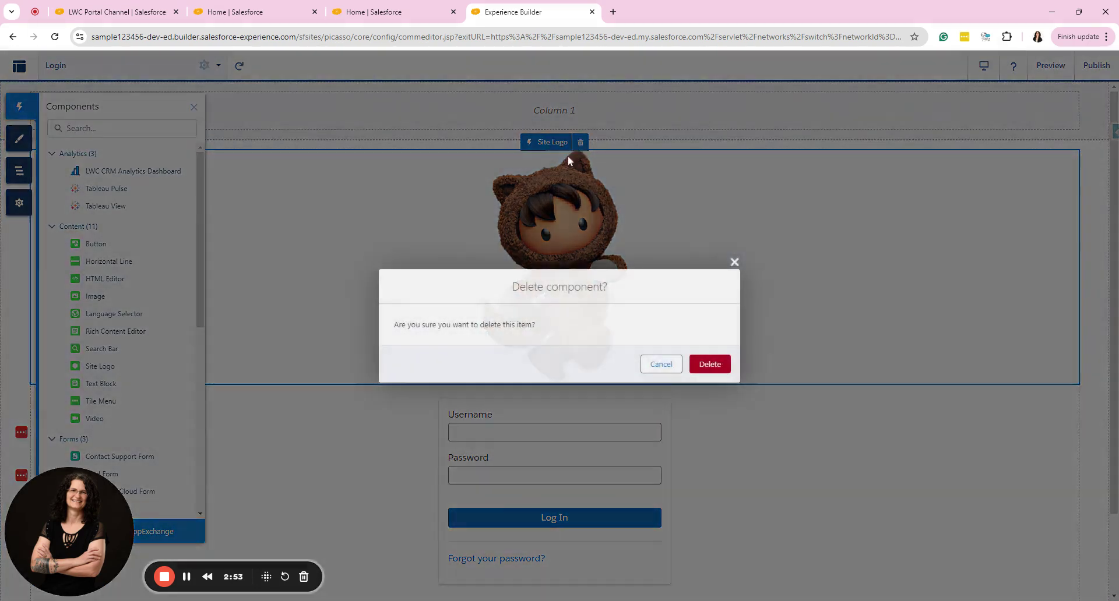
{"action": "left_click", "coordinate": [716, 366]}
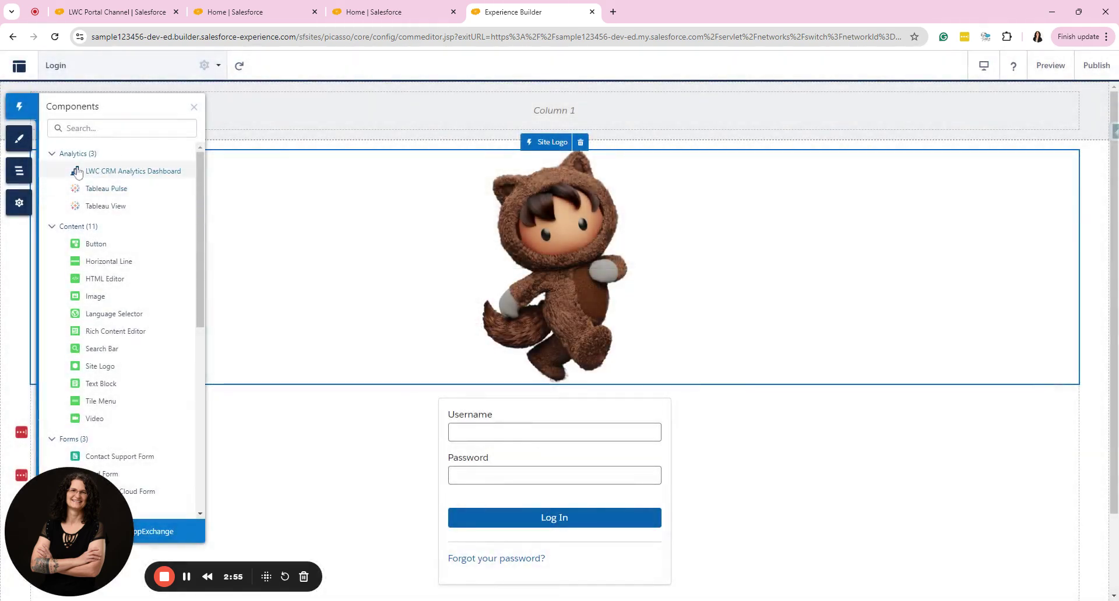
Find the Site Logo component by searching for "site" and place it above the login form
{"action": "left_click", "coordinate": [87, 128]}
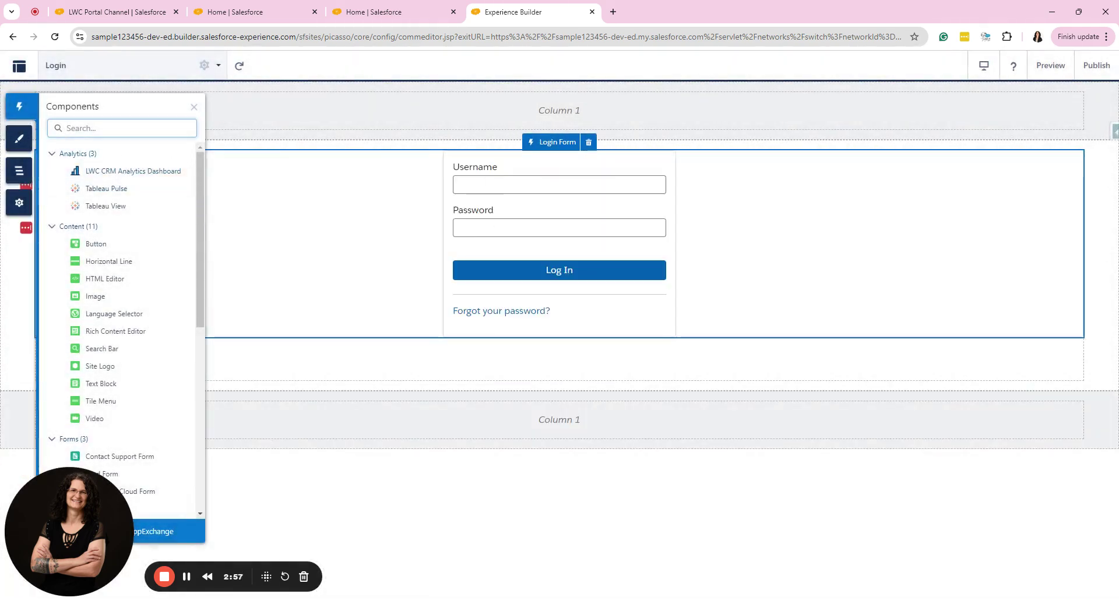
{"action": "type", "text": "site"}
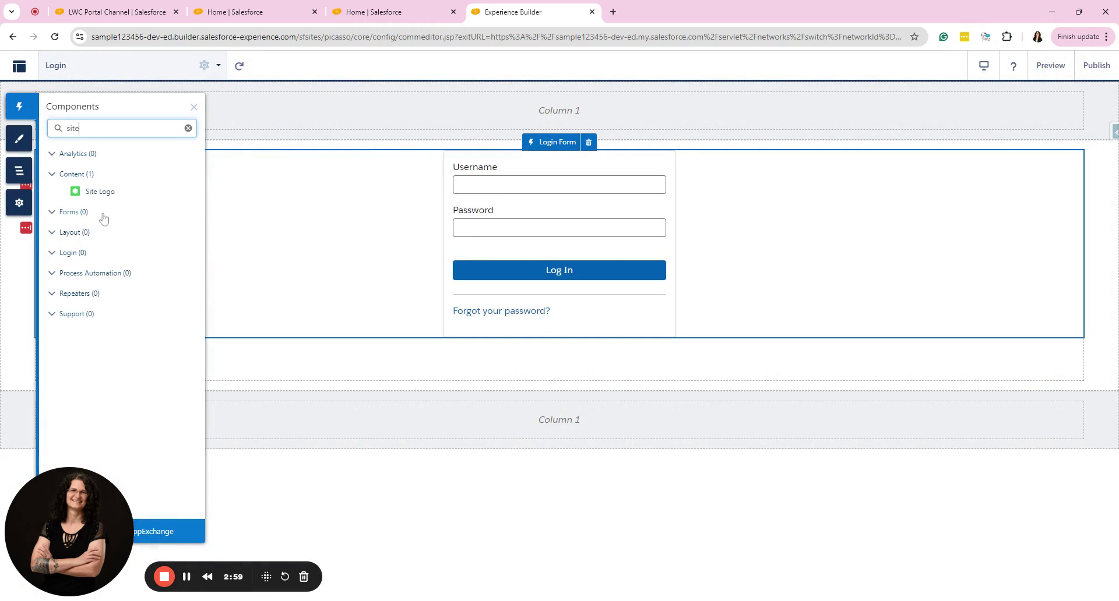
{"action": "left_click_drag", "start_coordinate": [93, 191], "coordinate": [443, 169]}
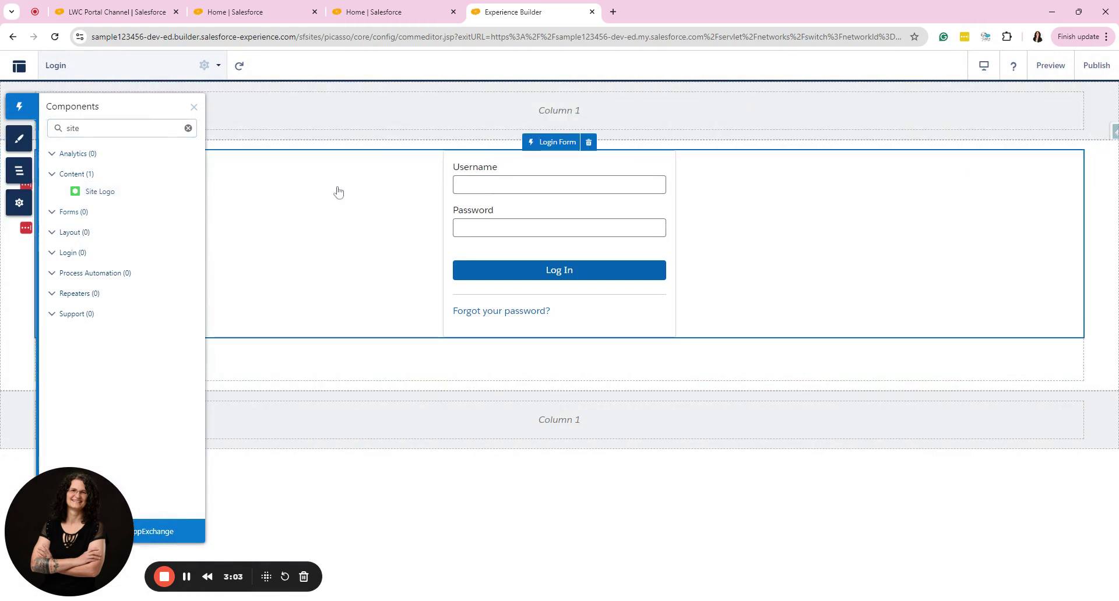
{"action": "left_click_drag", "start_coordinate": [97, 193], "coordinate": [312, 158]}
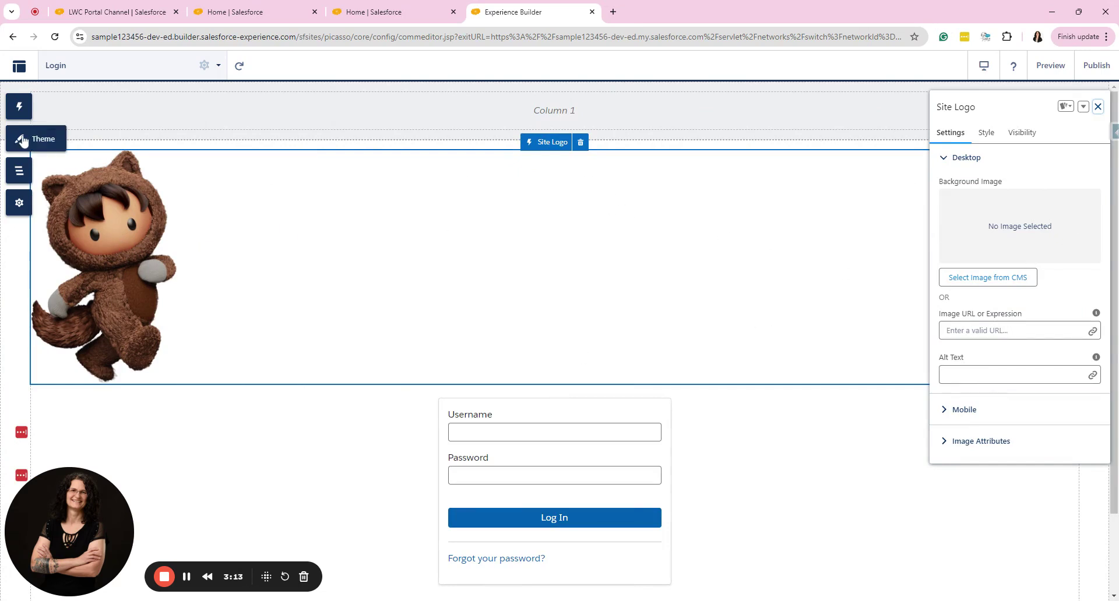
Show the theme's image settings for the site logo and browser icon
{"action": "left_click", "coordinate": [21, 141]}
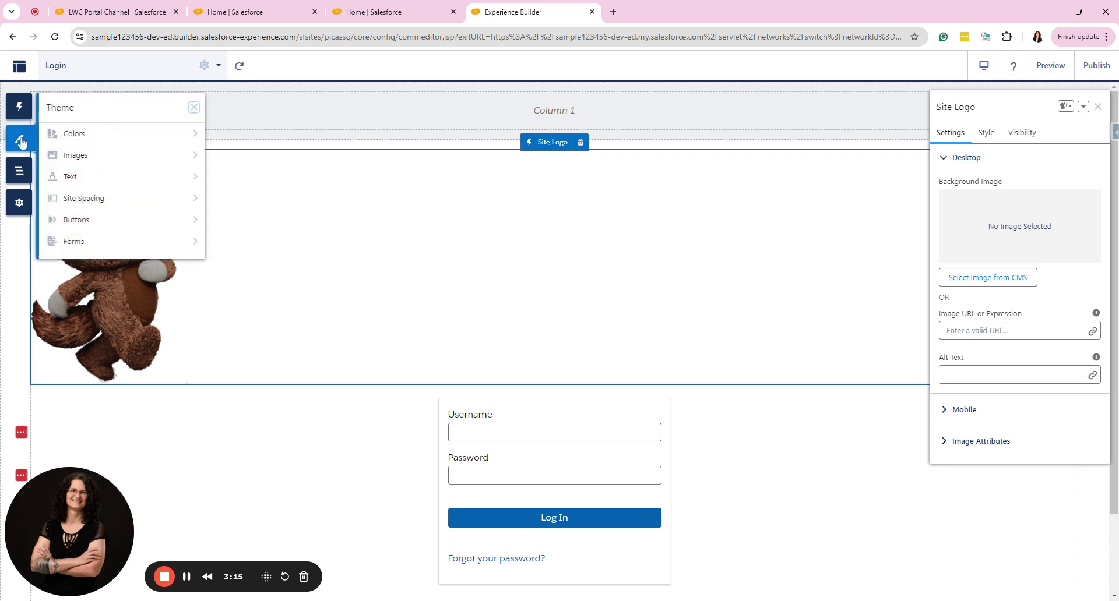
{"action": "left_click", "coordinate": [87, 157]}
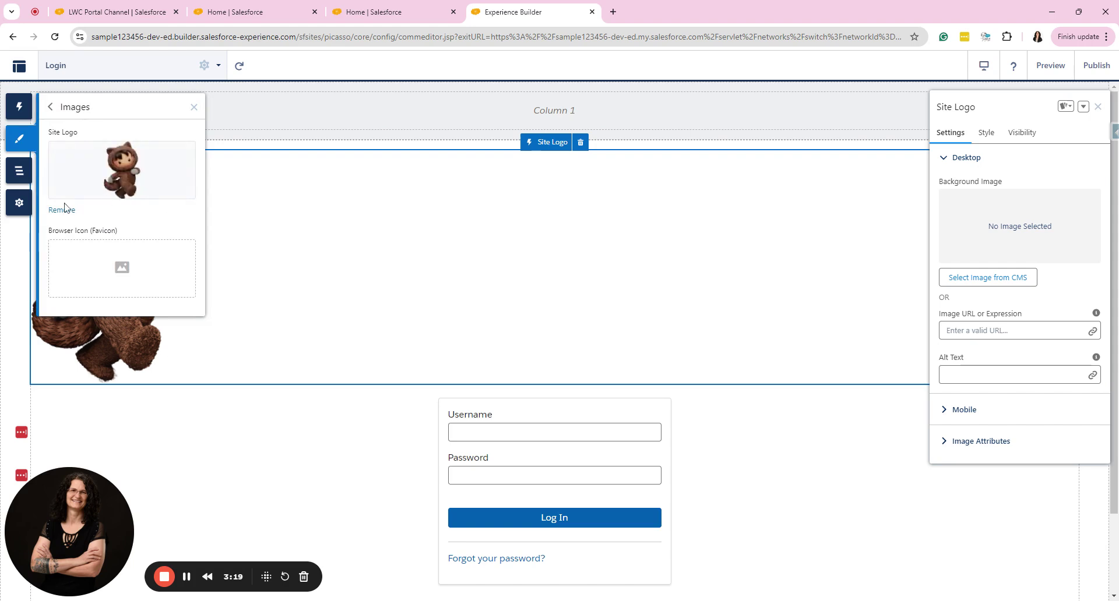
Show the theme logo's CMS image selection and new media form without changing anything, and revisit the Site Logo entry among the components
{"action": "mouse_move", "coordinate": [138, 172]}
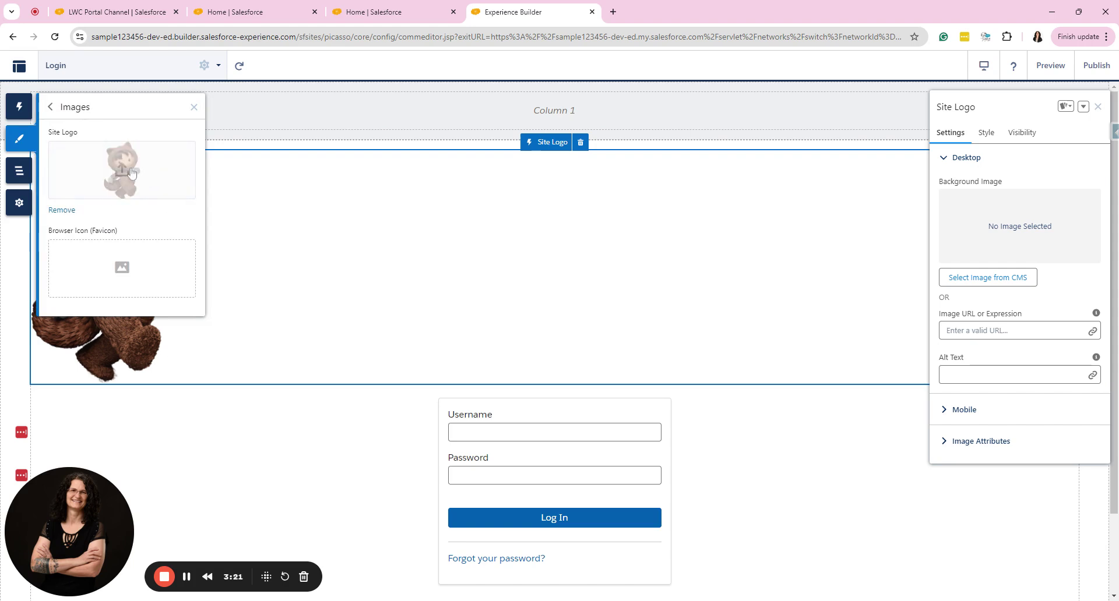
{"action": "left_click", "coordinate": [132, 172]}
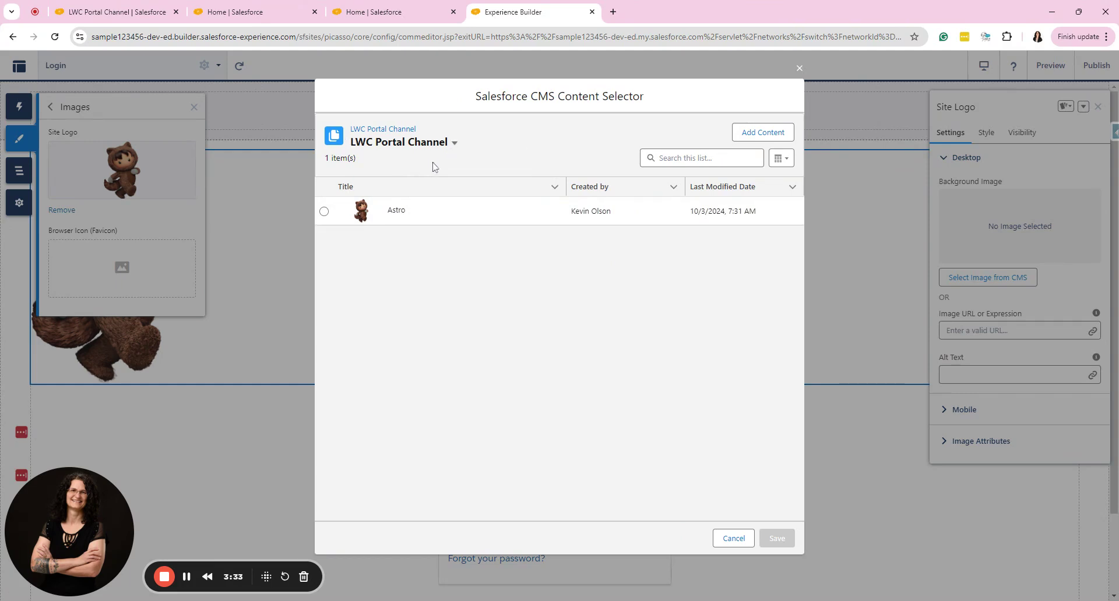
{"action": "left_click", "coordinate": [752, 132]}
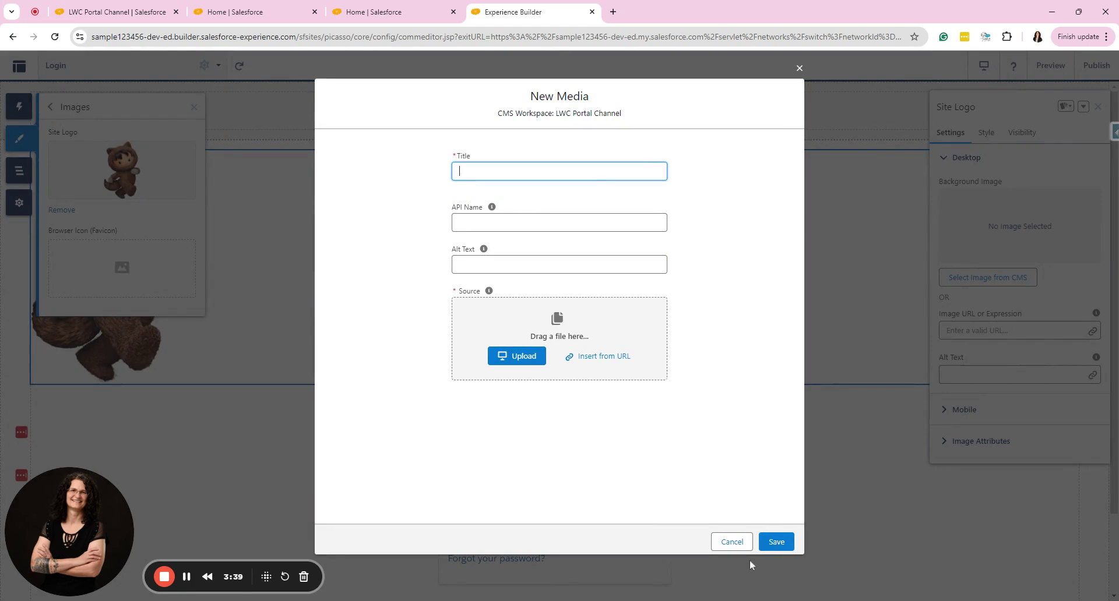
{"action": "left_click", "coordinate": [743, 545]}
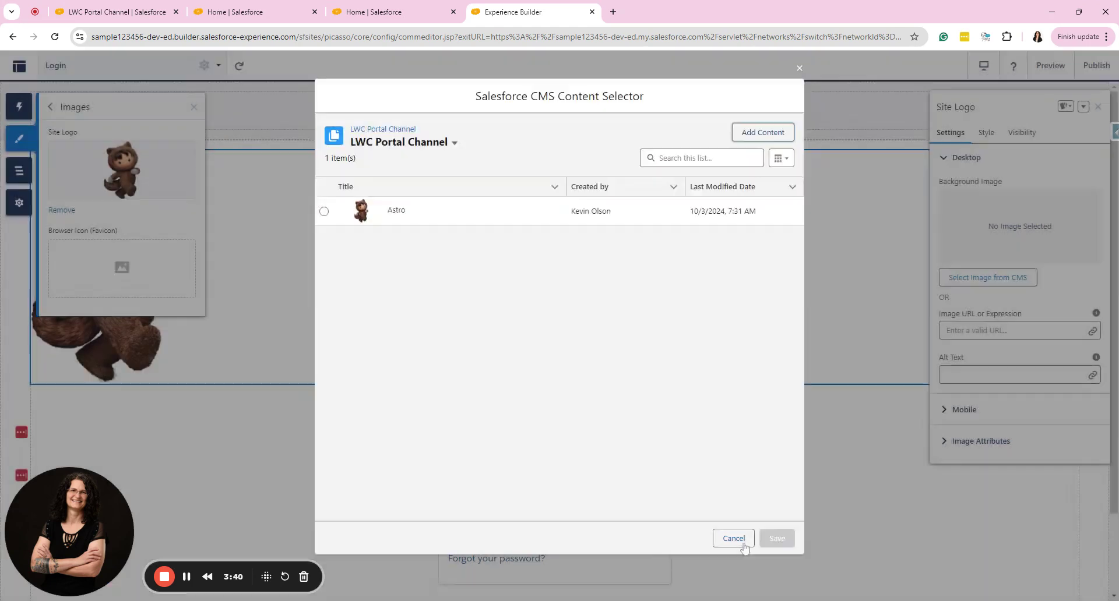
{"action": "left_click", "coordinate": [799, 69]}
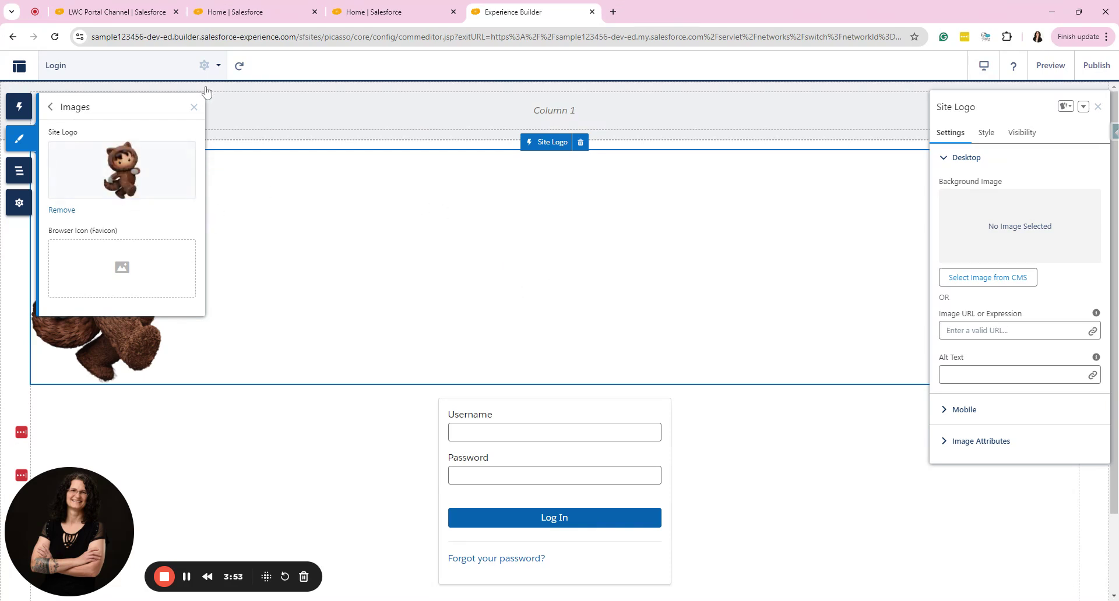
{"action": "left_click", "coordinate": [195, 108]}
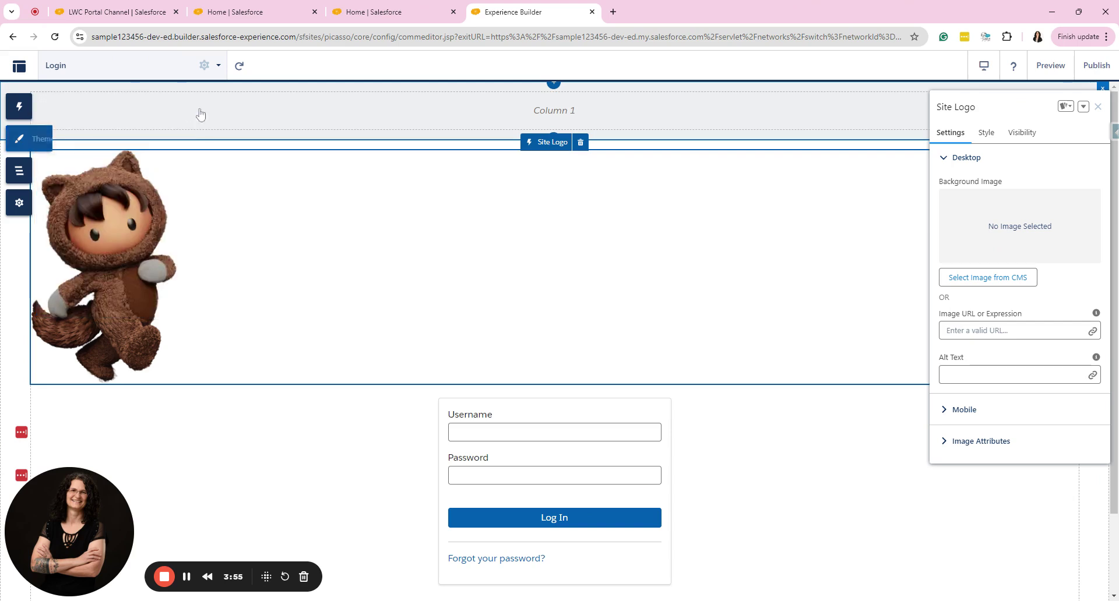
{"action": "left_click", "coordinate": [19, 106]}
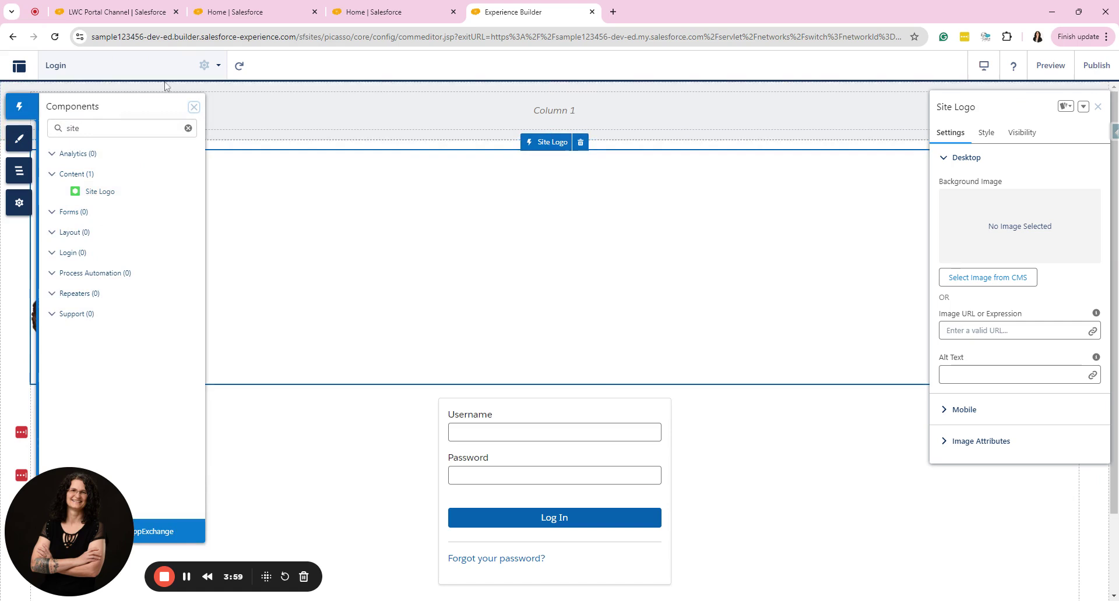
{"action": "left_click", "coordinate": [193, 106]}
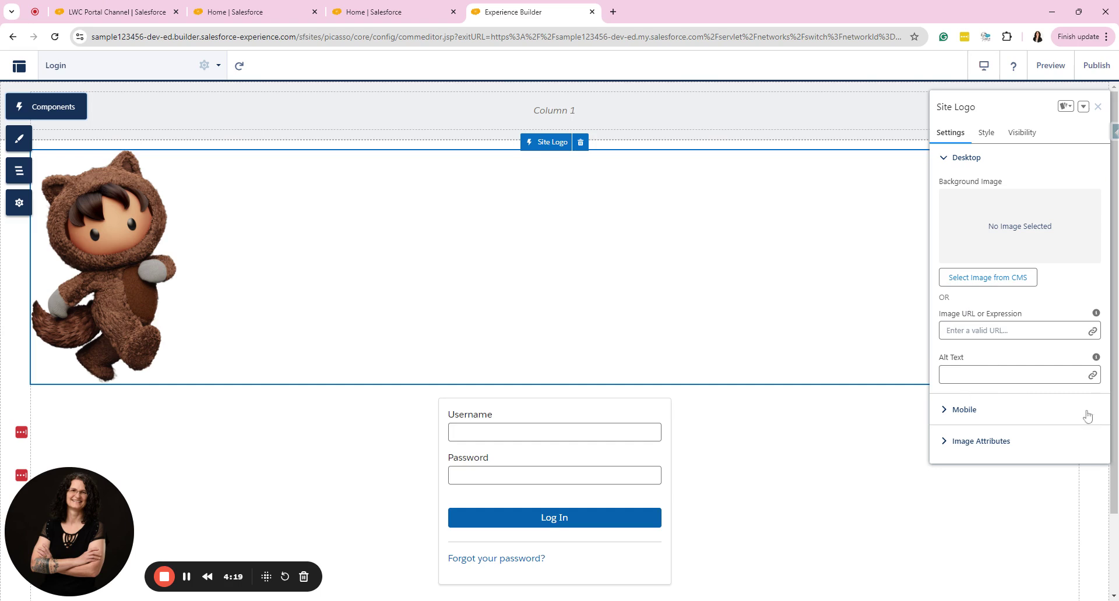
In the Login page's Site Logo image attributes, set the horizontal alignment to Center and reduce the logo width to 91 px
{"action": "left_click", "coordinate": [976, 415]}
{"action": "scroll", "coordinate": [989, 419], "scroll_direction": "down", "scroll_amount": 2}
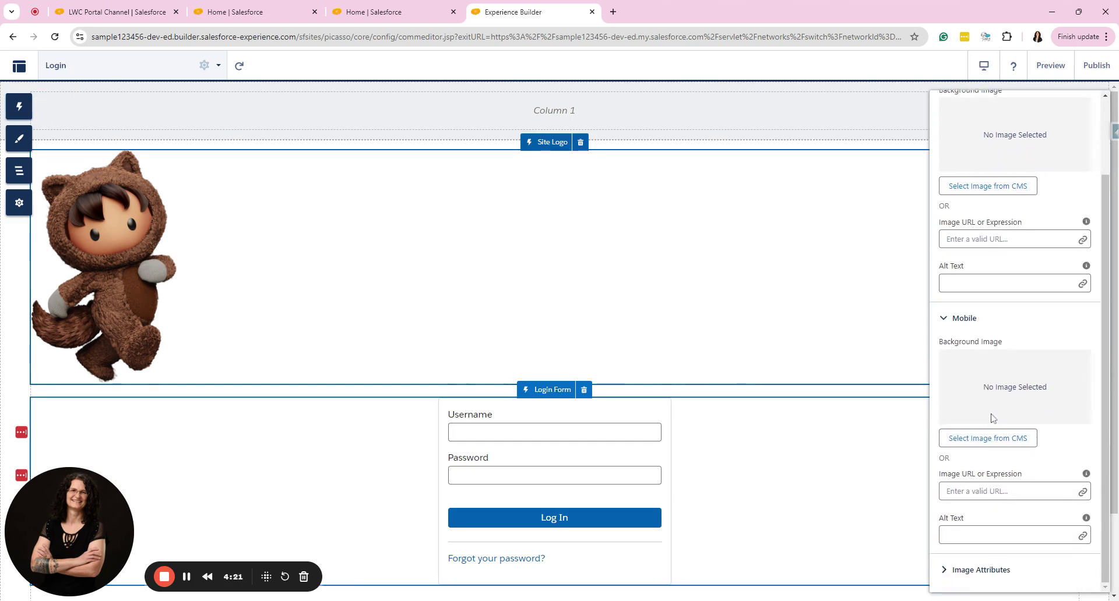
{"action": "left_click", "coordinate": [967, 570]}
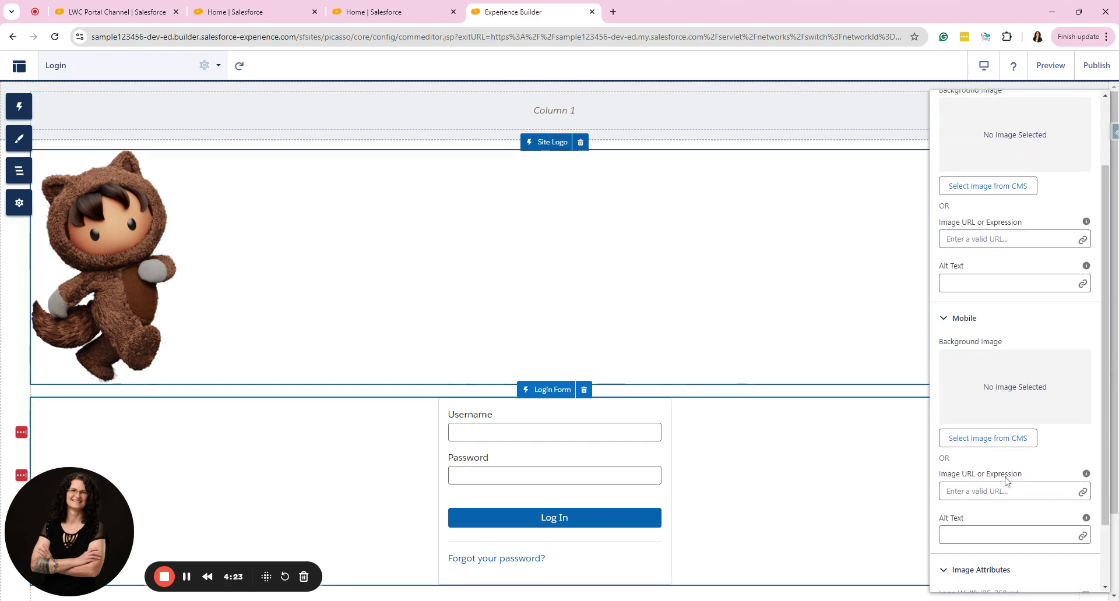
{"action": "scroll", "coordinate": [1005, 481], "scroll_direction": "down", "scroll_amount": 1}
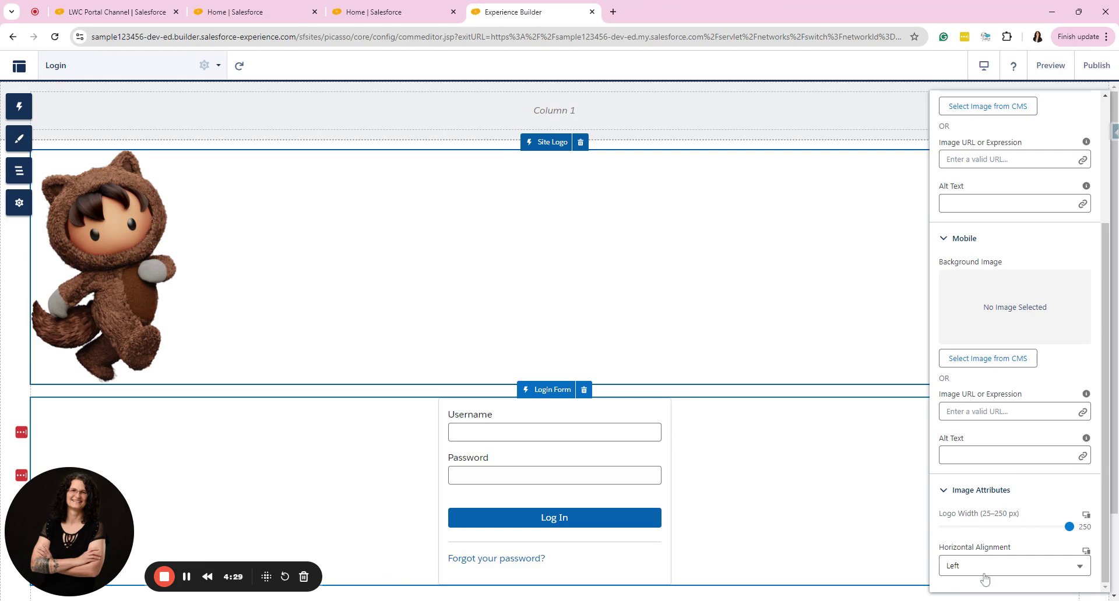
{"action": "left_click", "coordinate": [986, 569]}
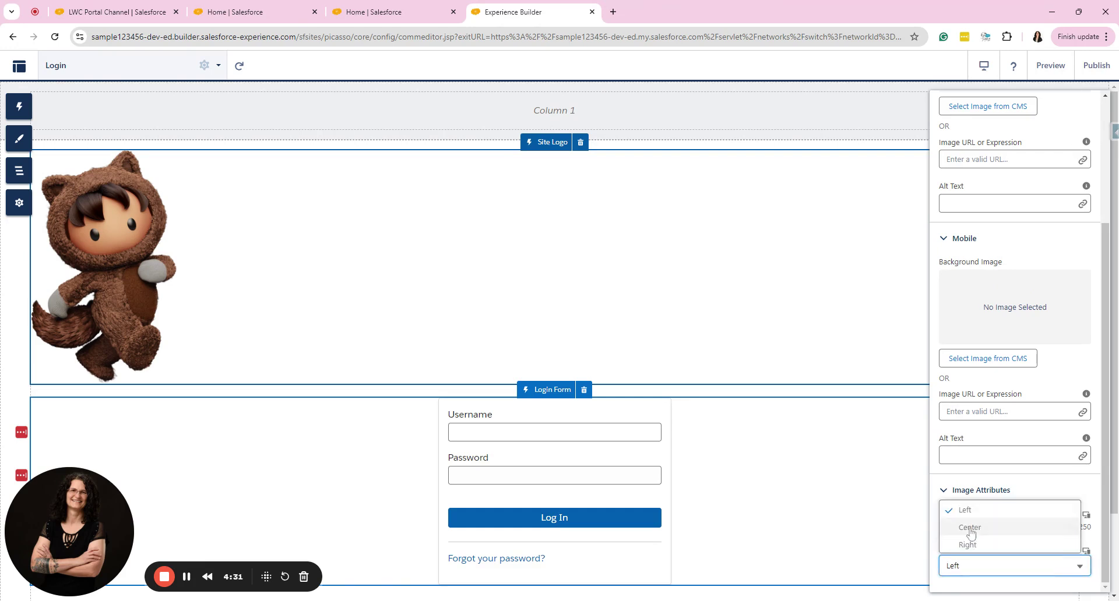
{"action": "left_click", "coordinate": [969, 528]}
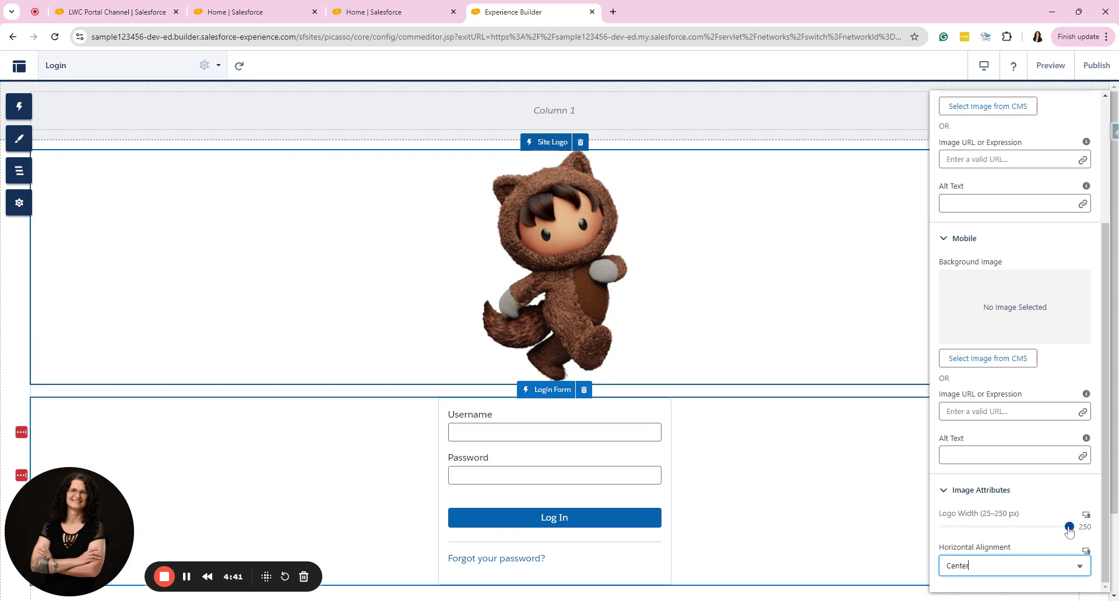
{"action": "left_click_drag", "start_coordinate": [1069, 528], "coordinate": [1033, 529]}
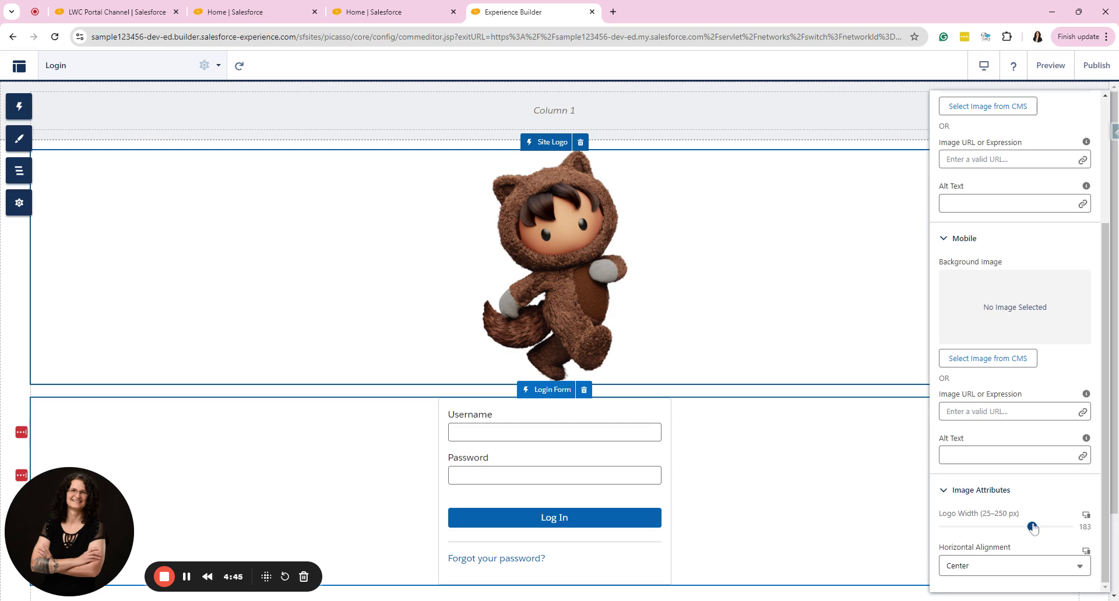
{"action": "left_click_drag", "start_coordinate": [1033, 528], "coordinate": [981, 527]}
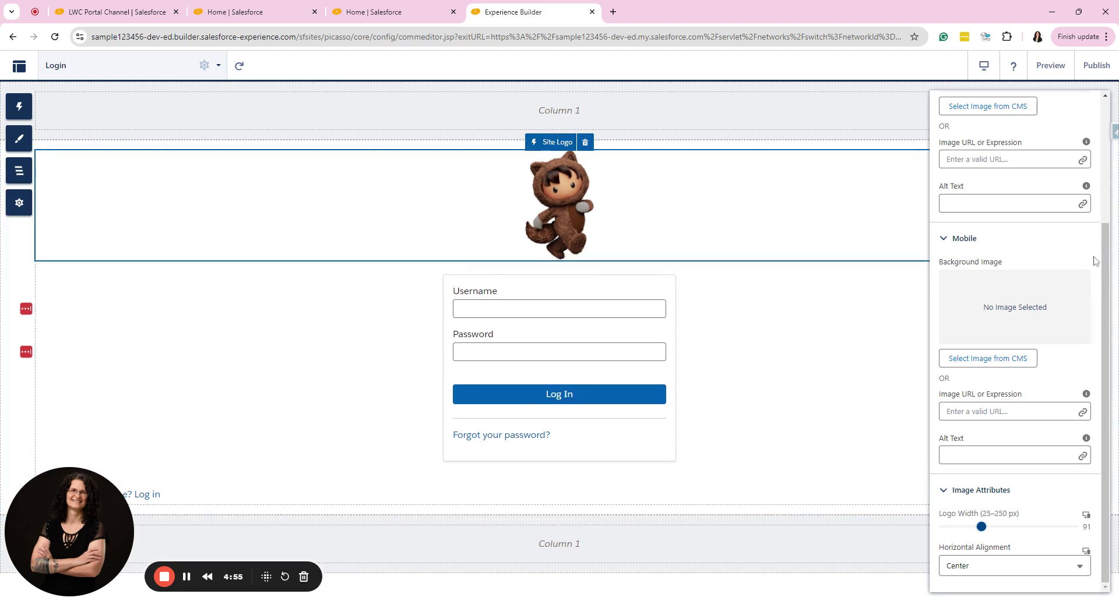
Review the Site Logo's style and visibility settings, and preview the Login page before returning to the builder
{"action": "scroll", "coordinate": [1066, 286], "scroll_direction": "up", "scroll_amount": 5}
{"action": "left_click", "coordinate": [989, 135]}
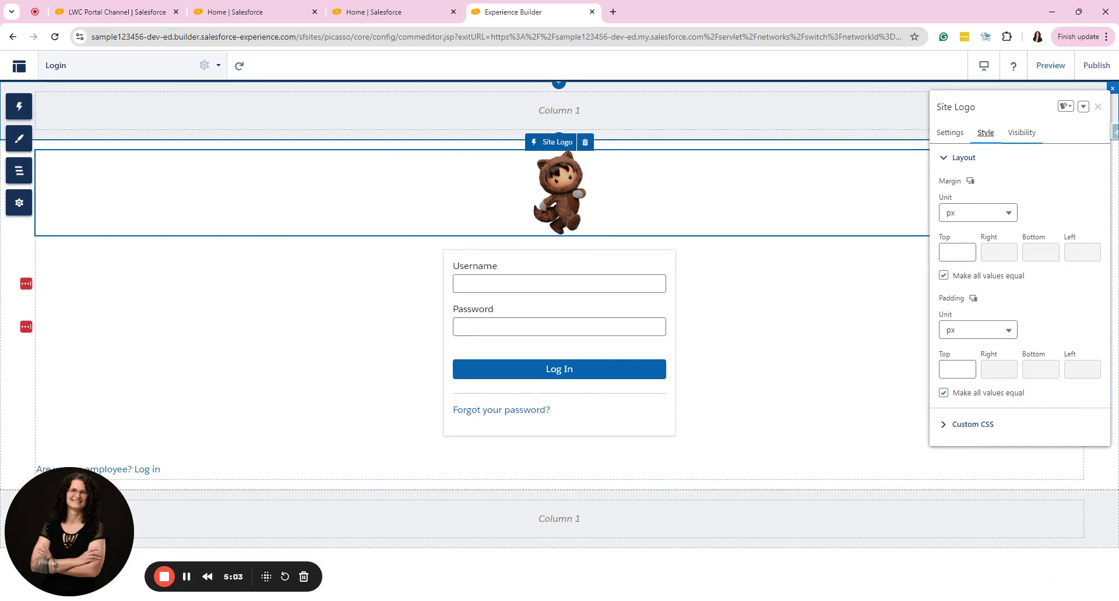
{"action": "left_click", "coordinate": [1023, 133]}
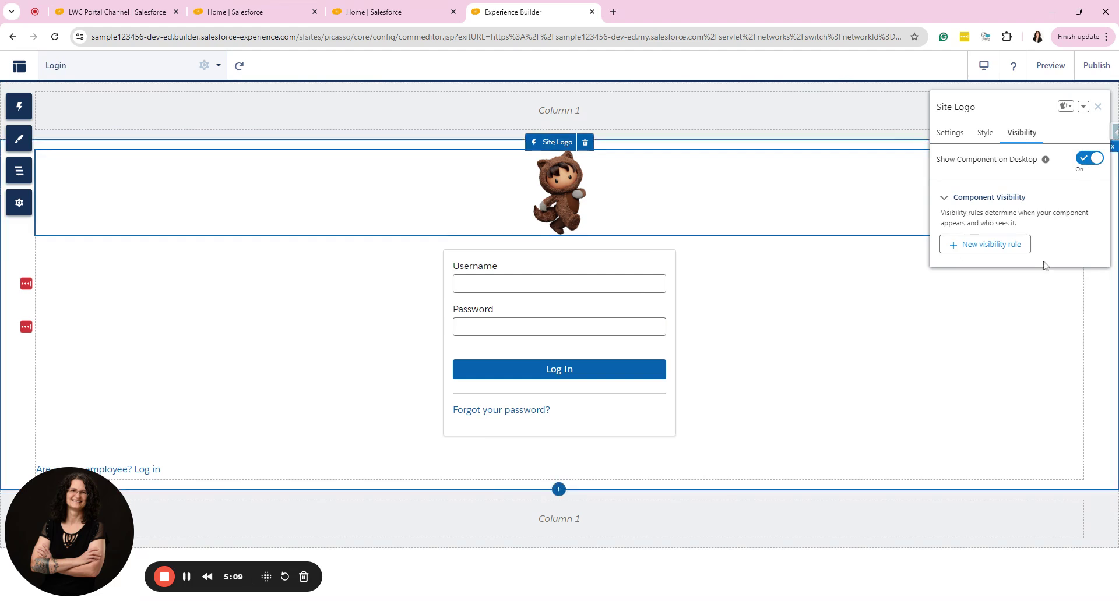
{"action": "left_click", "coordinate": [1051, 65]}
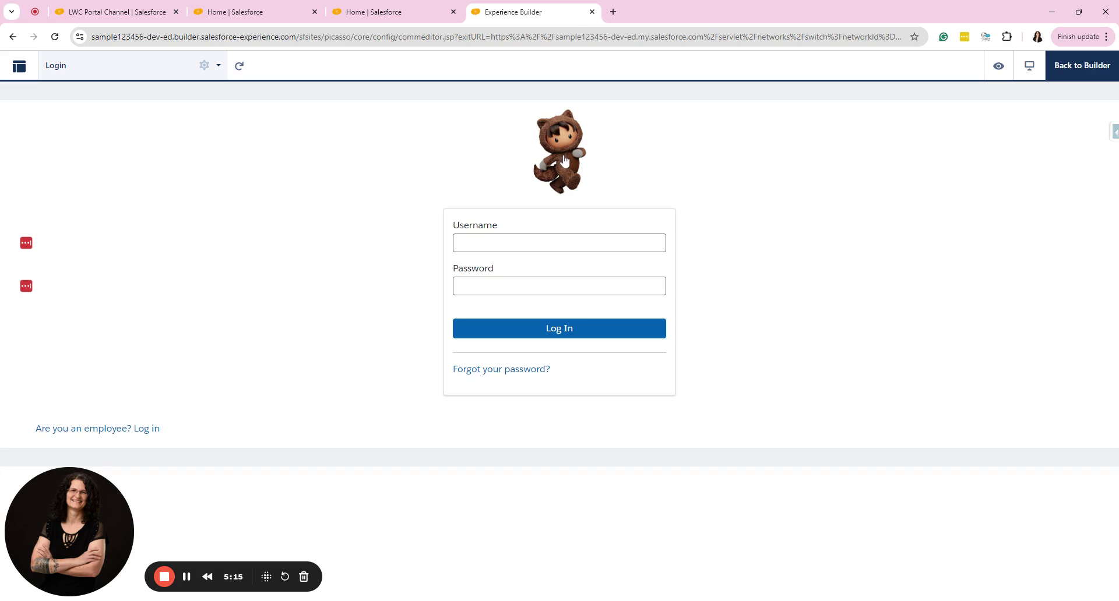
{"action": "left_click", "coordinate": [1088, 67]}
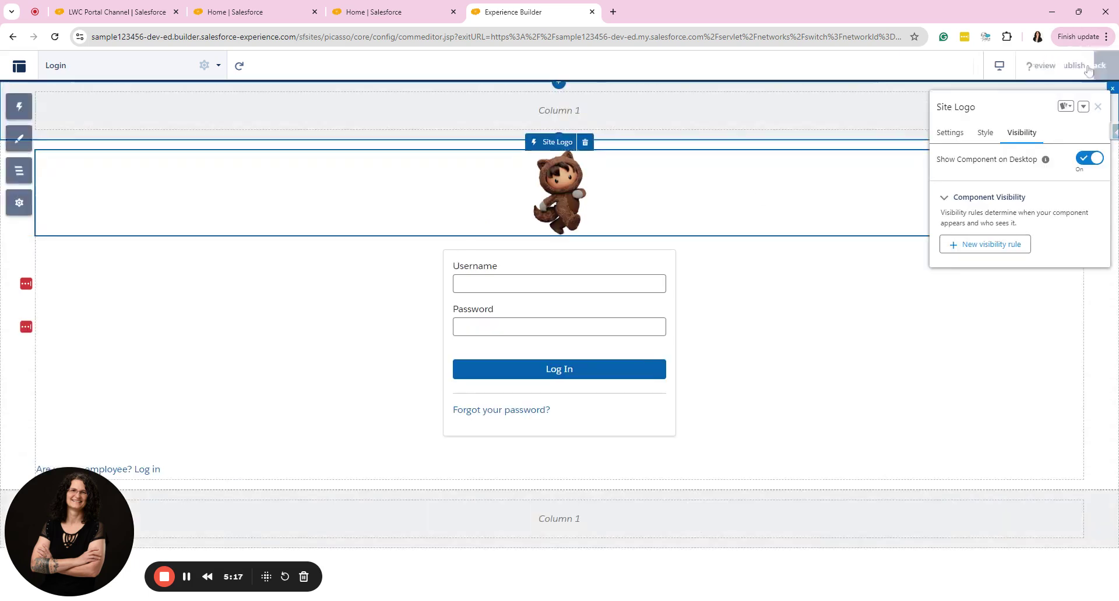
Open the presenter's Salesforce portfolio site in a new browser tab and show its Build Your Brand page
{"action": "left_click", "coordinate": [613, 12]}
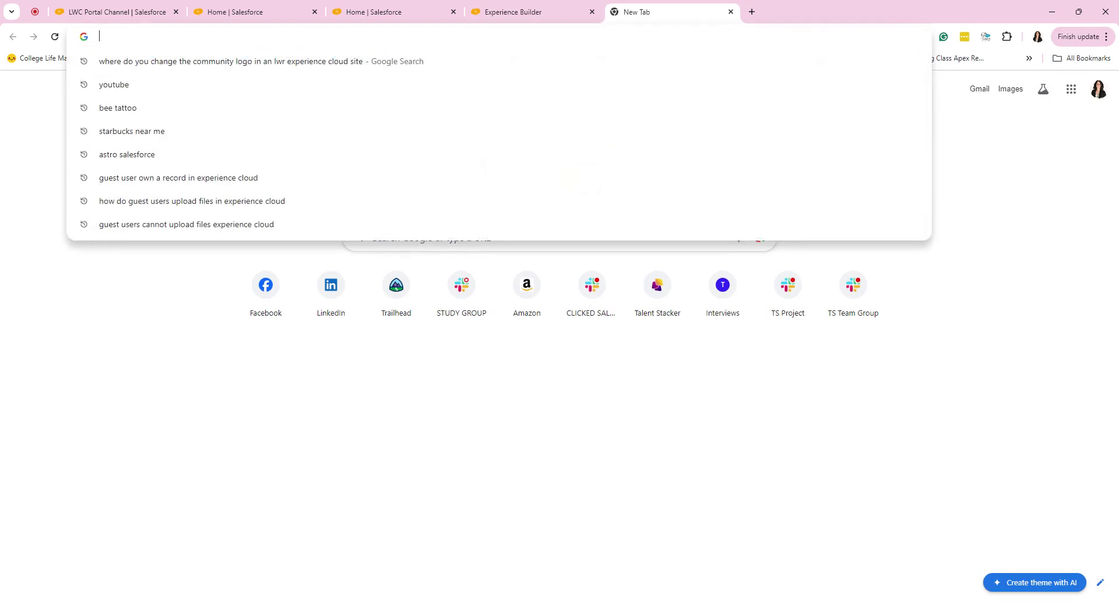
{"action": "type", "text": "jenni"}
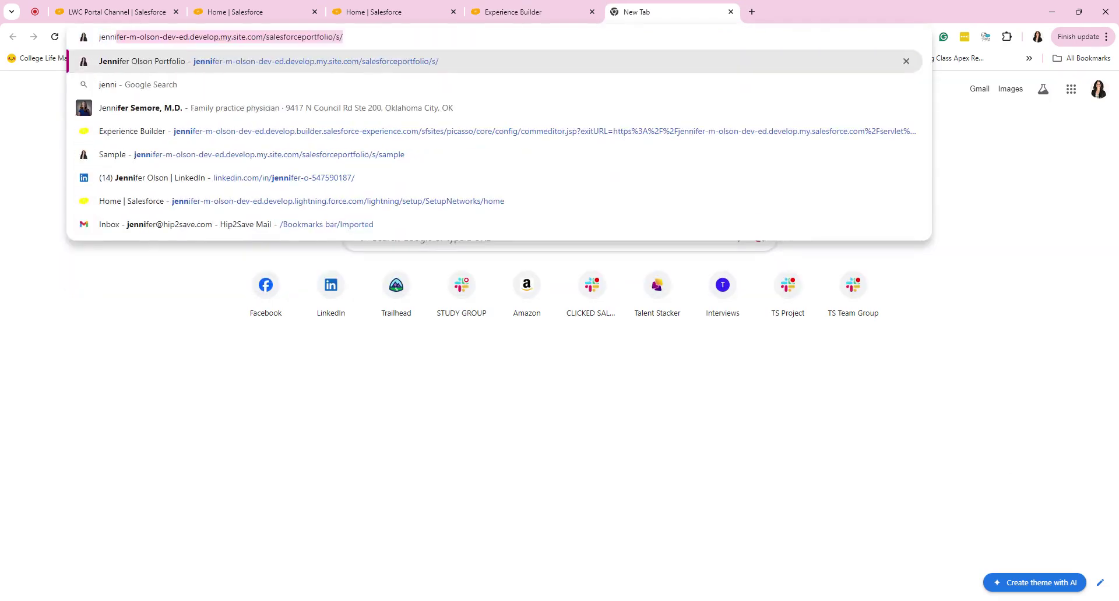
{"action": "key", "text": "Return"}
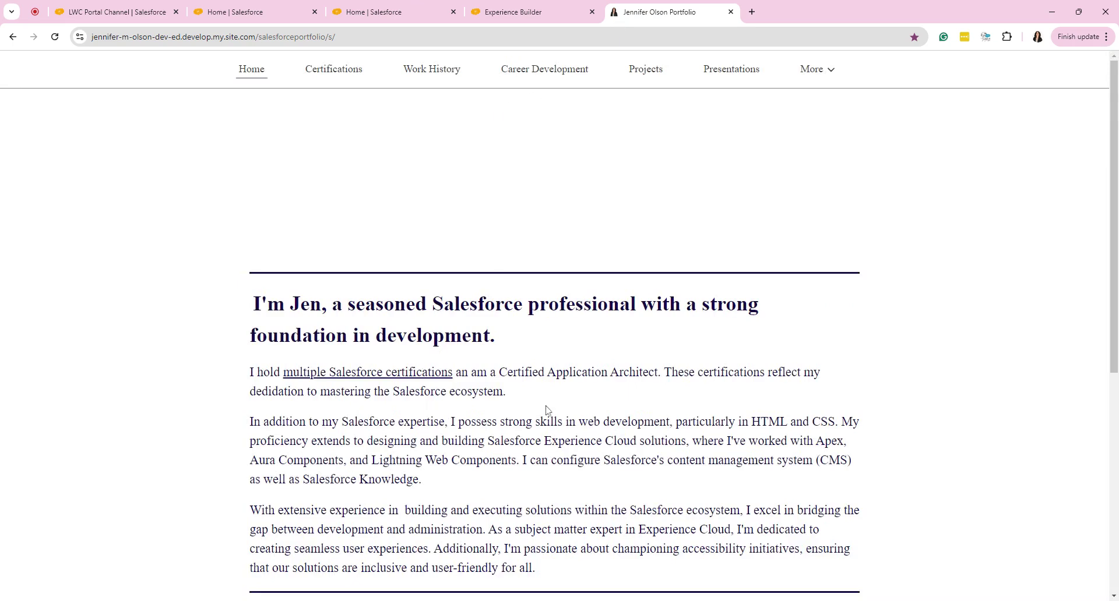
{"action": "left_click", "coordinate": [839, 70]}
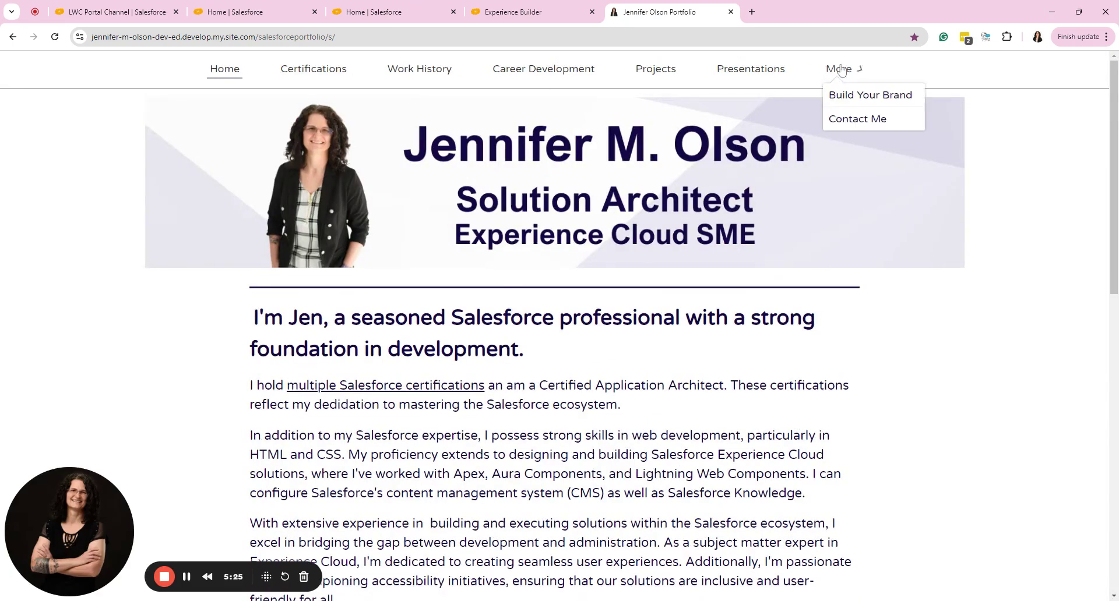
{"action": "left_click", "coordinate": [875, 96]}
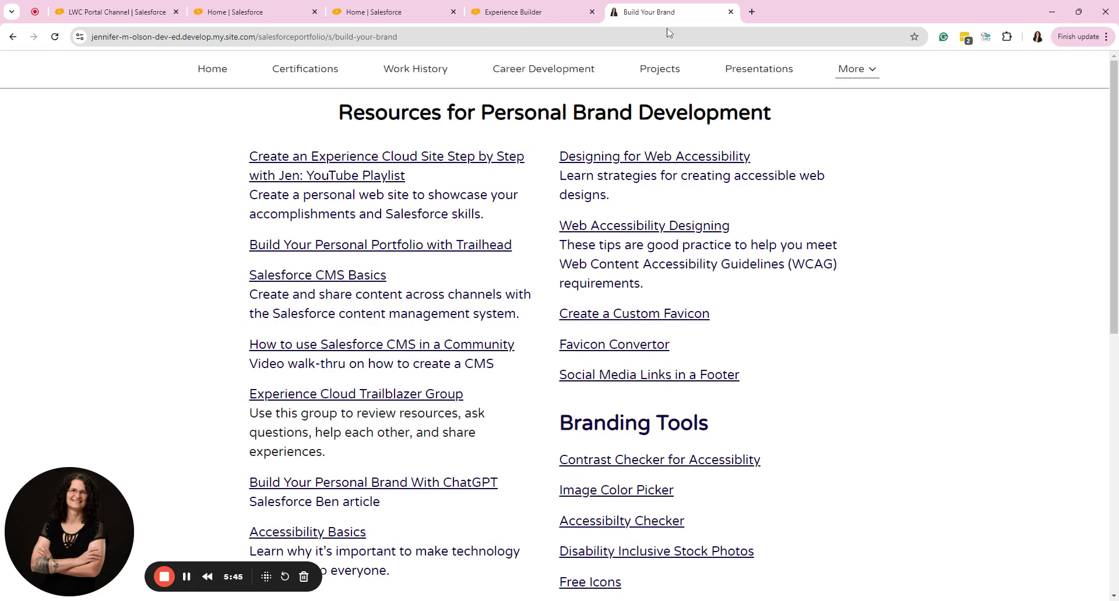
Switch back to Experience Builder and open the site's Forgot Password page
{"action": "left_click", "coordinate": [527, 9]}
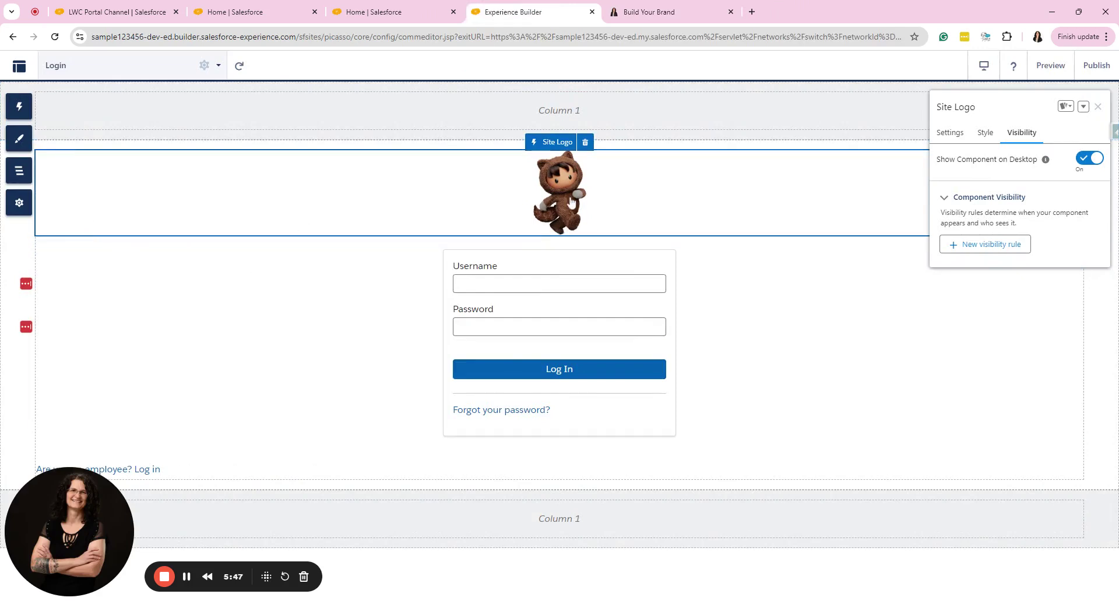
{"action": "left_click", "coordinate": [157, 67]}
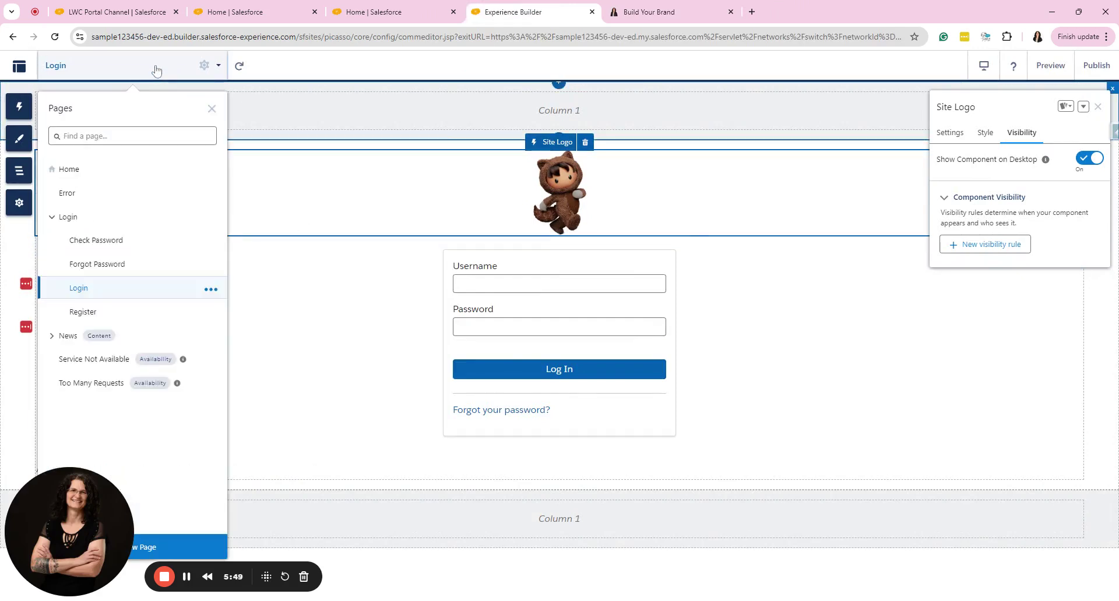
{"action": "left_click", "coordinate": [87, 264]}
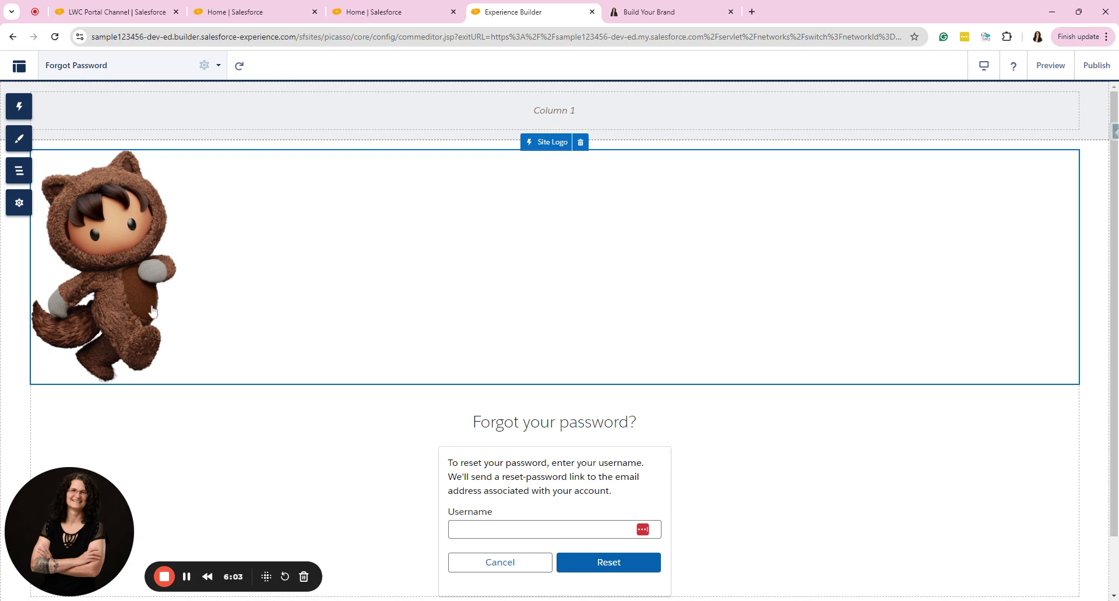
Center the Forgot Password page's site logo, reduce its width to less than half of the slider range, and preview the page
{"action": "left_click", "coordinate": [640, 233]}
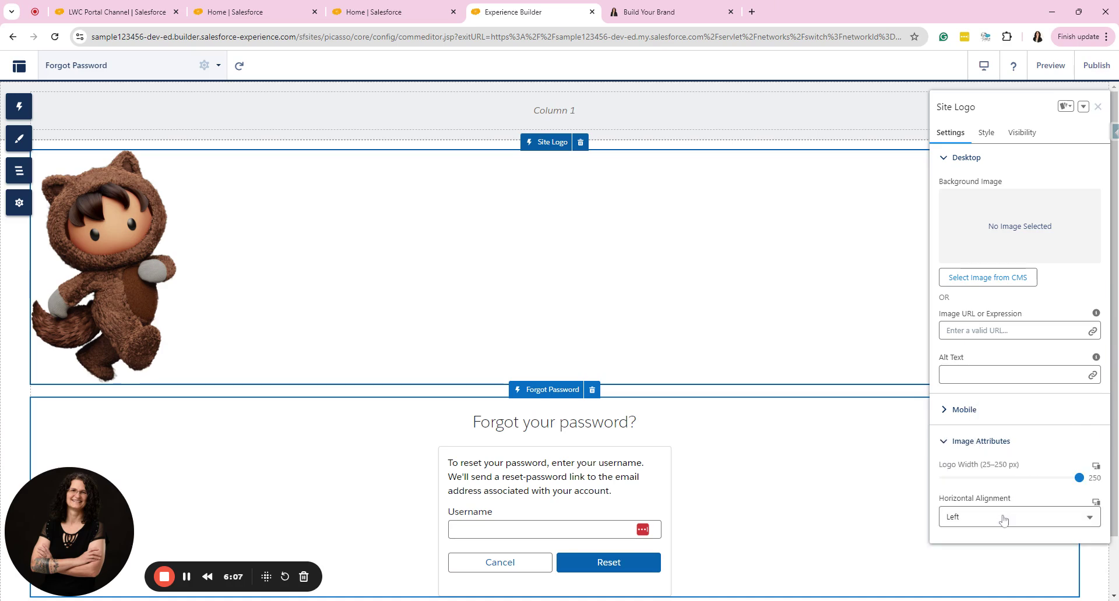
{"action": "left_click", "coordinate": [1002, 517]}
{"action": "left_click", "coordinate": [983, 557]}
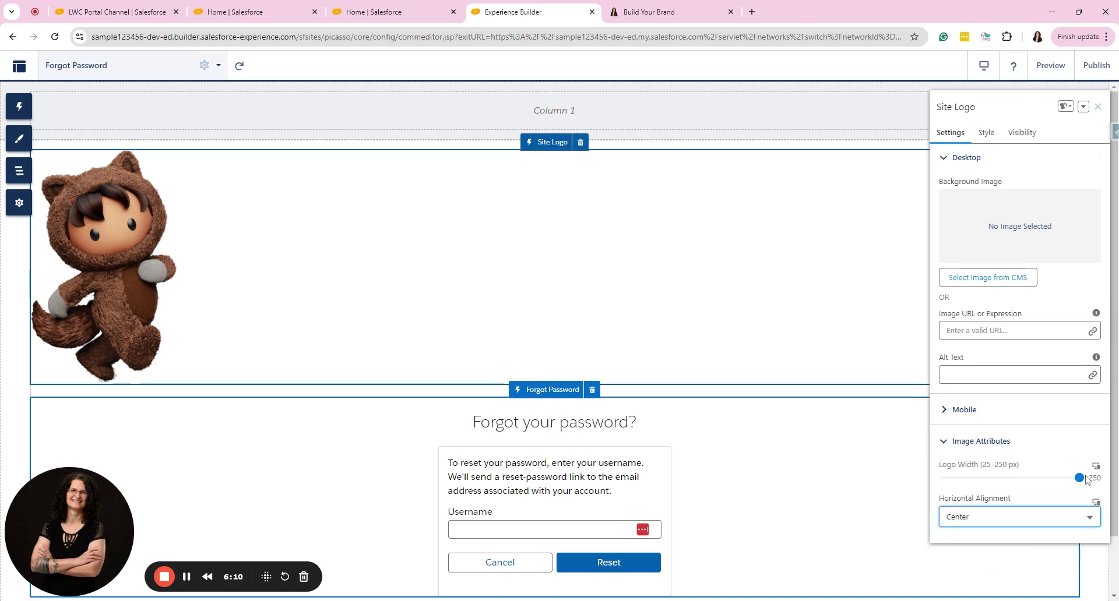
{"action": "left_click_drag", "start_coordinate": [1079, 478], "coordinate": [993, 479]}
{"action": "left_click", "coordinate": [710, 327]}
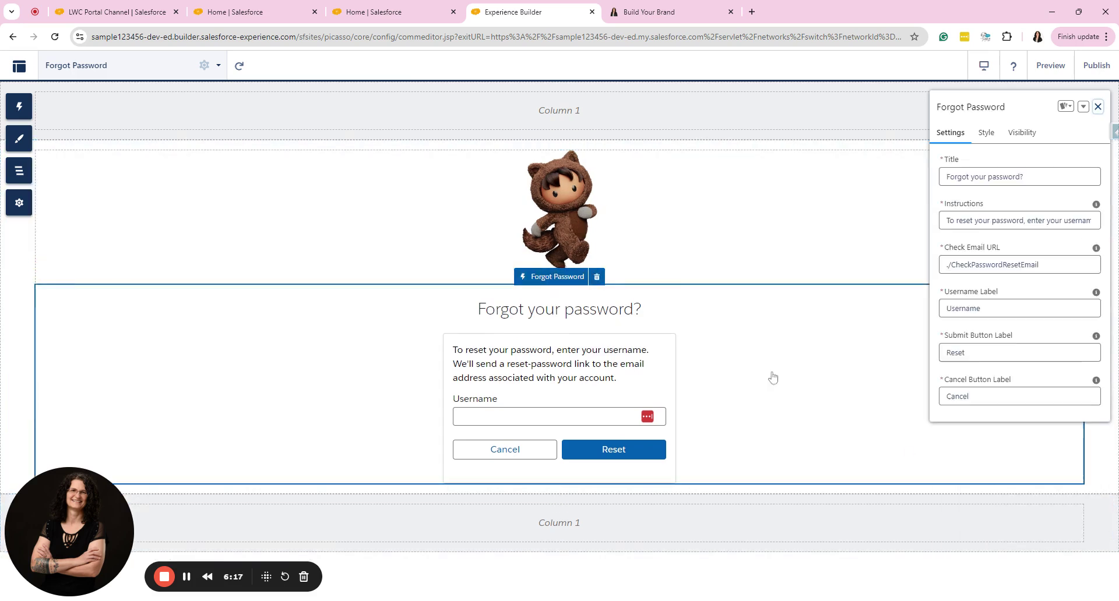
{"action": "left_click", "coordinate": [1048, 67]}
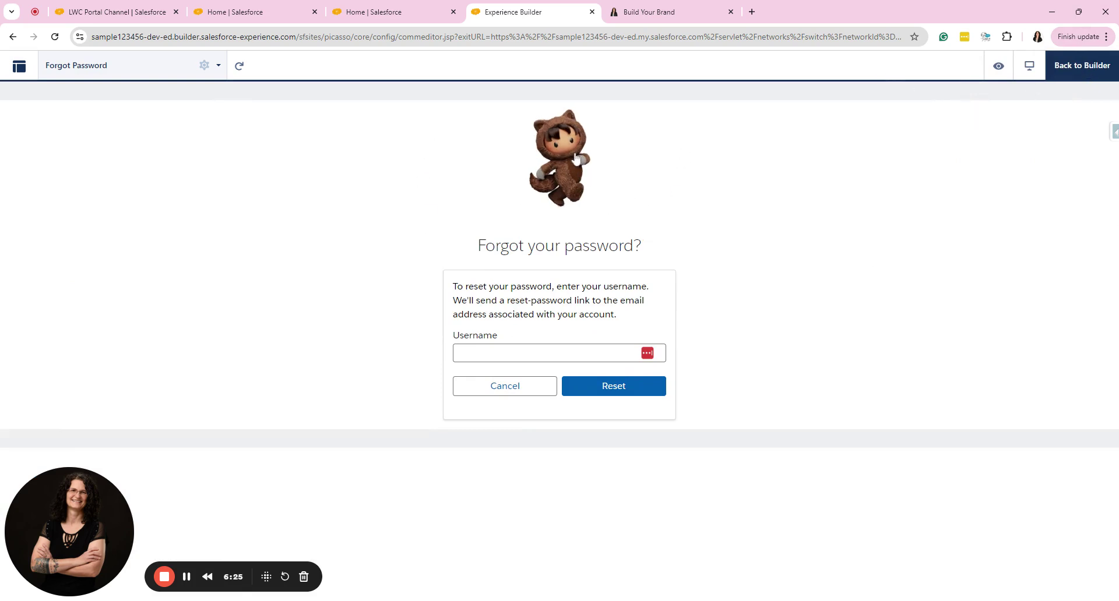
Review the resources and branding tools on the Build Your Brand page, and return to the Forgot Password preview
{"action": "left_click", "coordinate": [653, 11]}
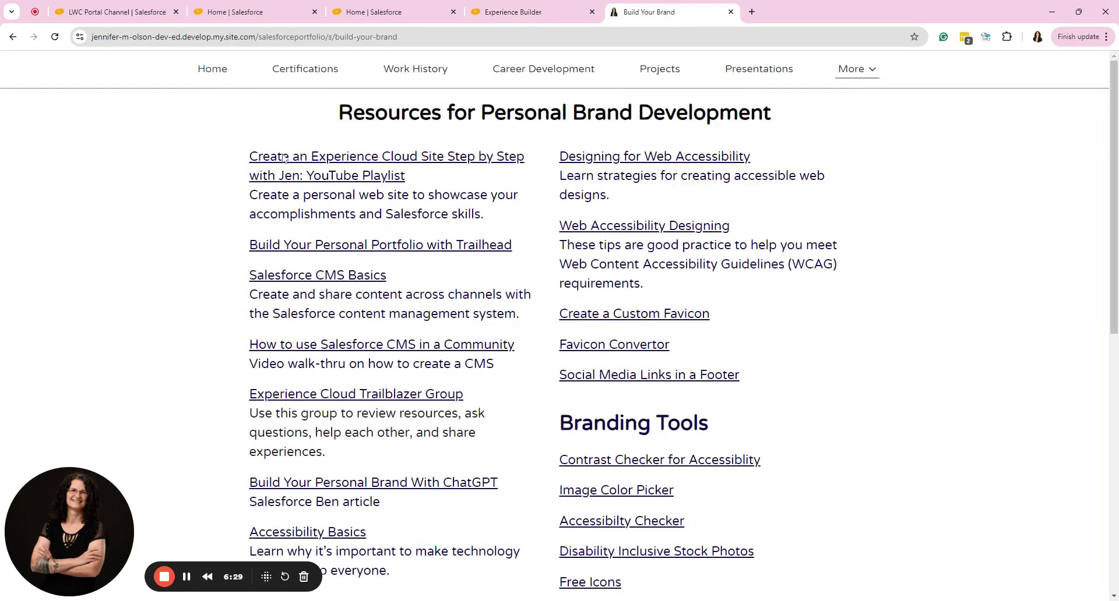
{"action": "scroll", "coordinate": [686, 389], "scroll_direction": "down", "scroll_amount": 2}
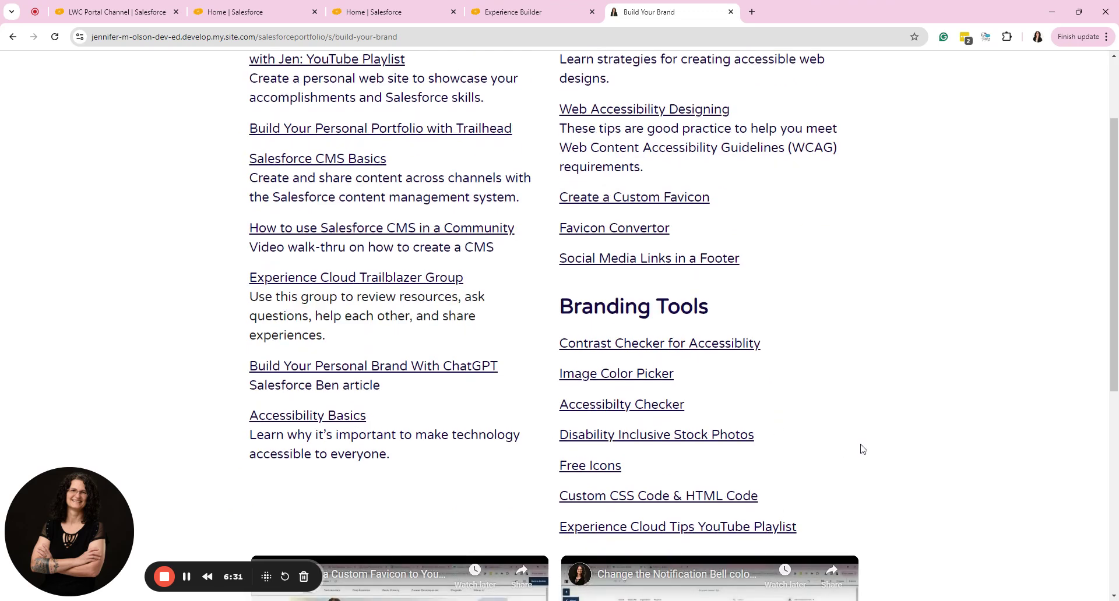
{"action": "scroll", "coordinate": [862, 449], "scroll_direction": "up", "scroll_amount": 2}
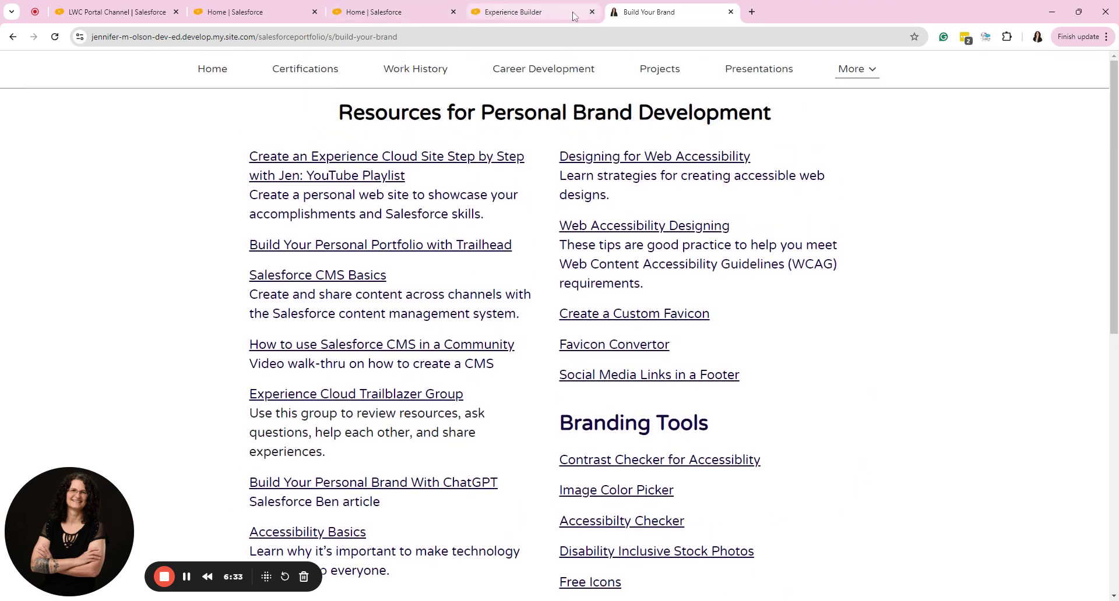
{"action": "left_click", "coordinate": [544, 15]}
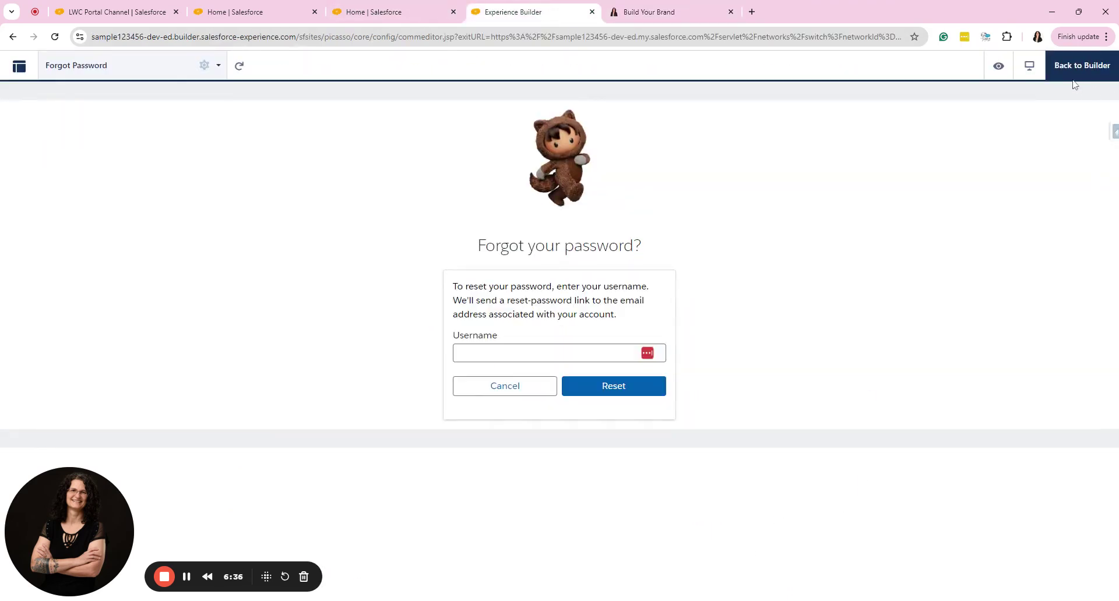